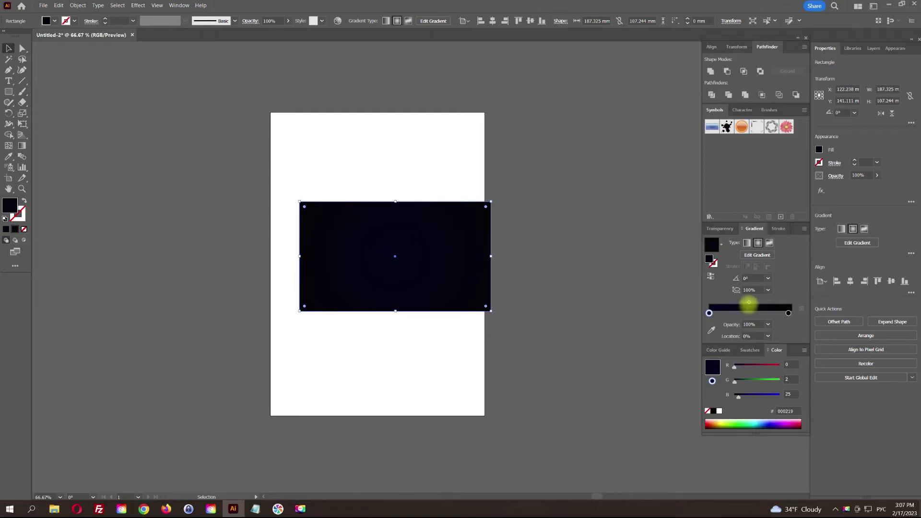
Give the rectangle a radial navy-to-black gradient and stretch the gradient wider
click(747, 243)
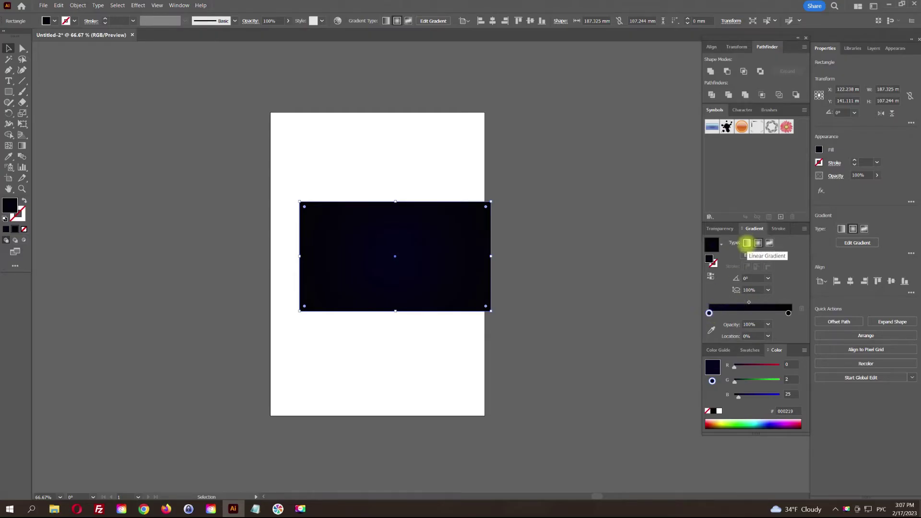
key(g)
mouse_move(391, 267)
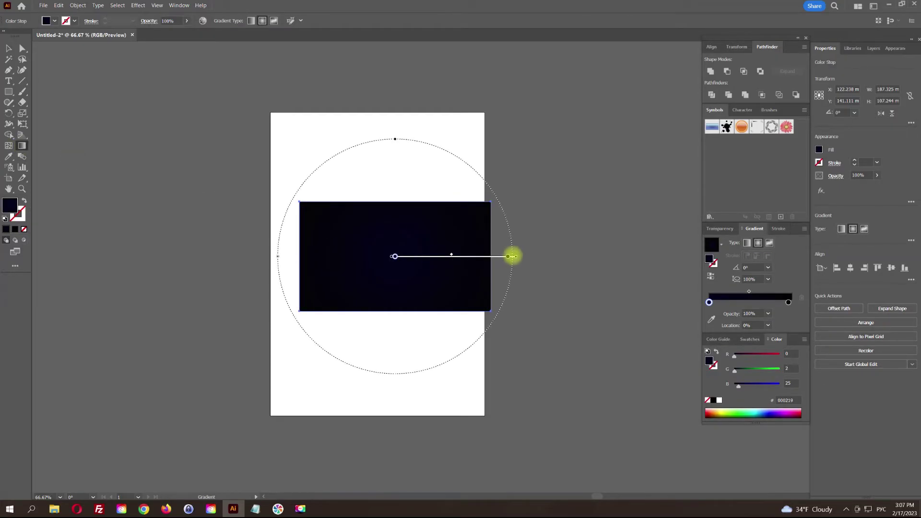
drag(523, 257, 584, 257)
Move the dark navy rectangle lower on the artboard
click(9, 49)
click(112, 79)
scroll(440, 246, up, 1)
drag(439, 253, 409, 342)
drag(143, 246, 291, 228)
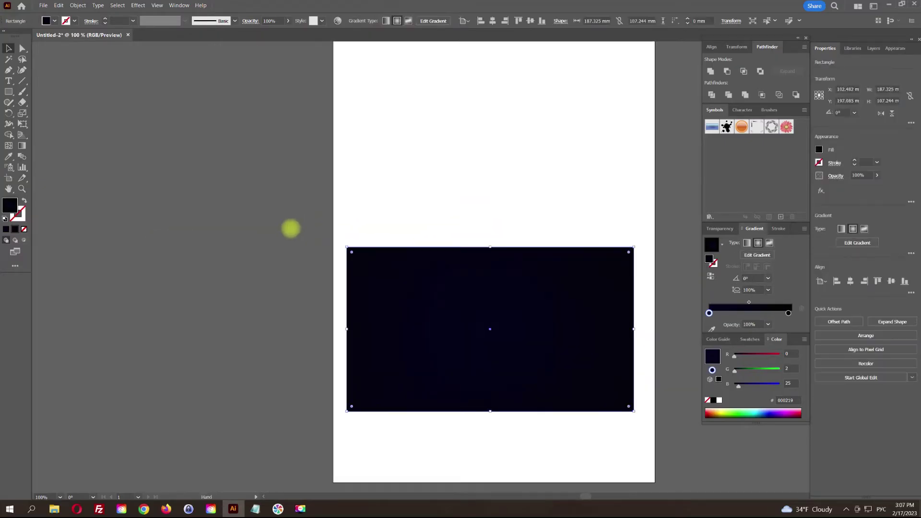
Draw a dark square and a circle to the left of the artboard
click(201, 194)
drag(8, 92, 42, 91)
drag(50, 196, 141, 286)
drag(8, 91, 50, 113)
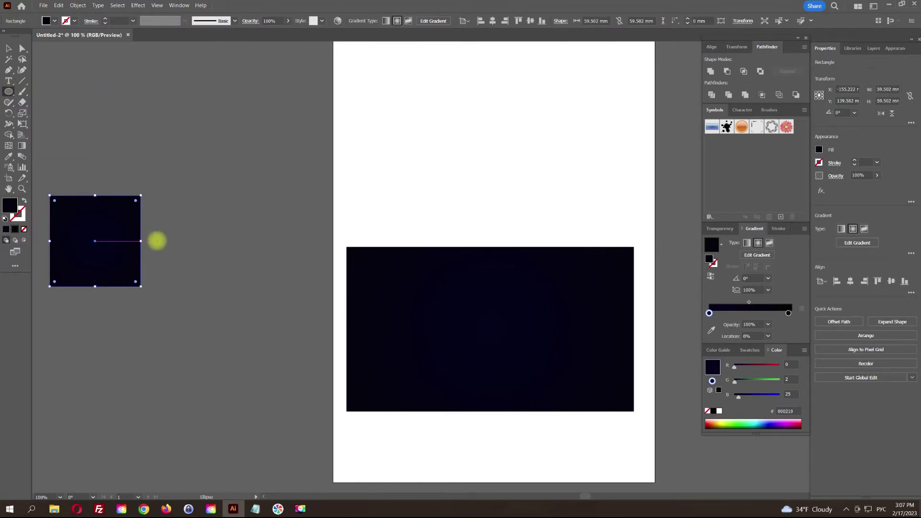
mouse_move(157, 241)
mouse_down()
mouse_move(259, 274)
mouse_move(263, 265)
mouse_up()
click(9, 49)
Draw a three-pointed star triangle and round all its corners
mouse_move(241, 192)
mouse_down()
mouse_move(290, 179)
mouse_move(349, 184)
mouse_up()
drag(8, 92, 45, 133)
drag(295, 97, 341, 150)
click(8, 48)
scroll(212, 144, up, 3)
scroll(212, 144, right, 1)
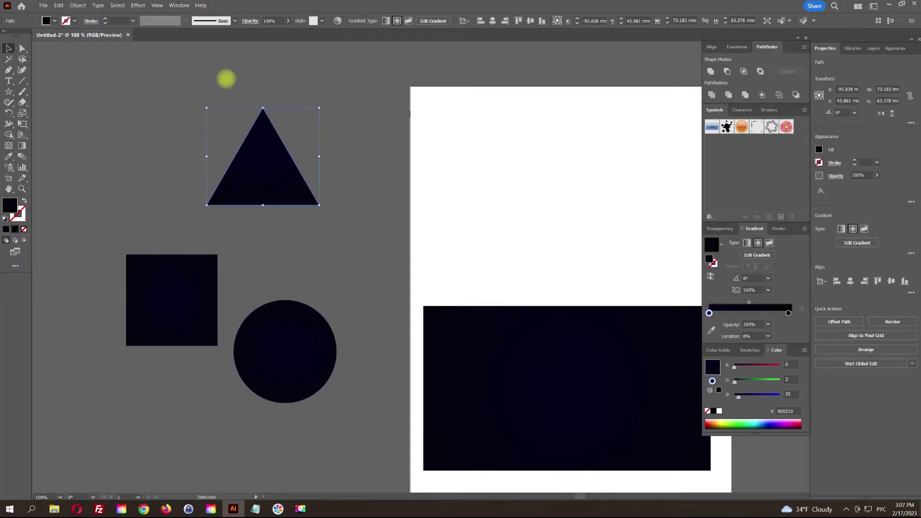
click(23, 48)
drag(263, 116, 263, 127)
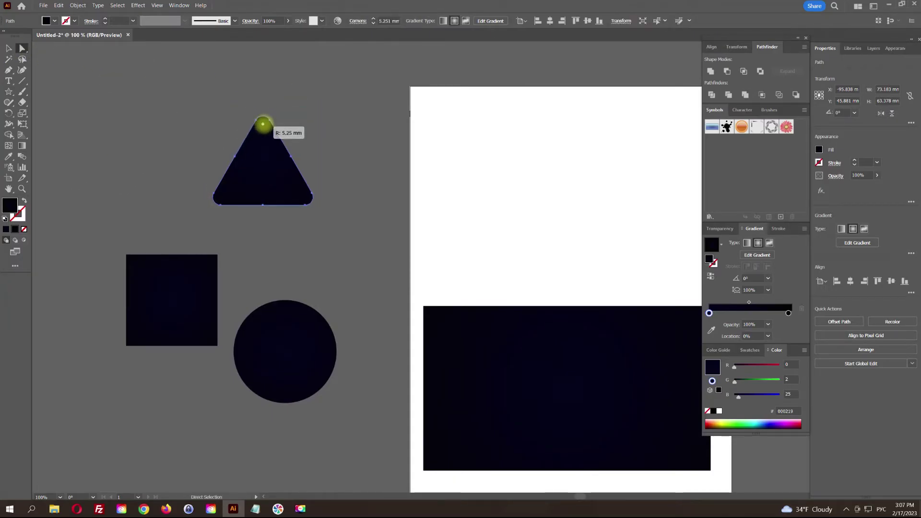
Place the square and circle beside the triangle and align their vertical centres
click(8, 48)
click(148, 143)
drag(190, 245, 136, 122)
drag(301, 315, 392, 136)
drag(467, 125, 113, 218)
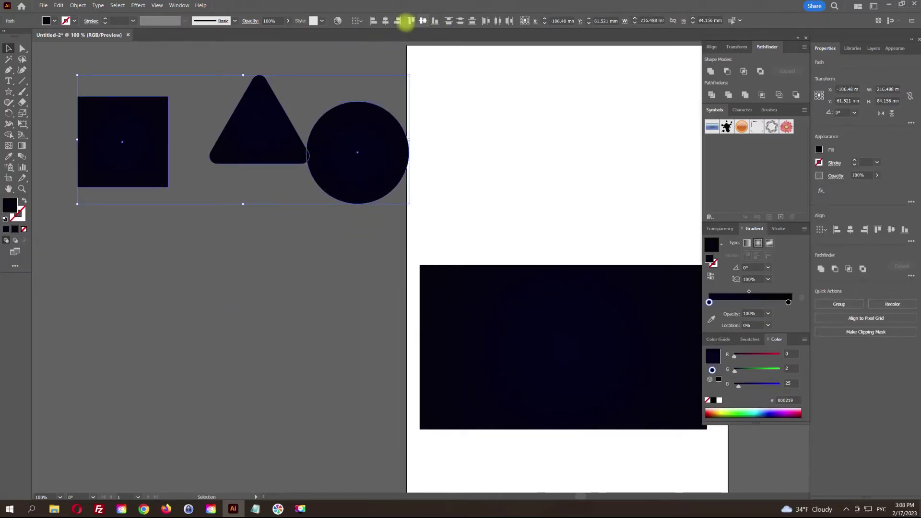
click(422, 21)
click(331, 75)
Centre the triangle between the square and circle, then reposition the whole row
drag(298, 72, 404, 93)
drag(366, 158, 350, 159)
click(438, 82)
scroll(415, 89, right, 2)
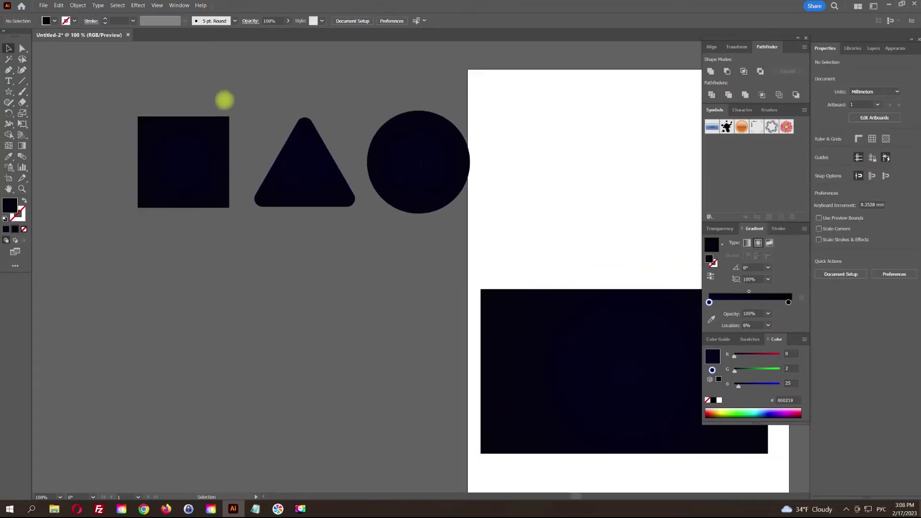
drag(498, 214, 498, 213)
drag(495, 148, 298, 371)
scroll(270, 201, down, 3)
scroll(269, 201, left, 2)
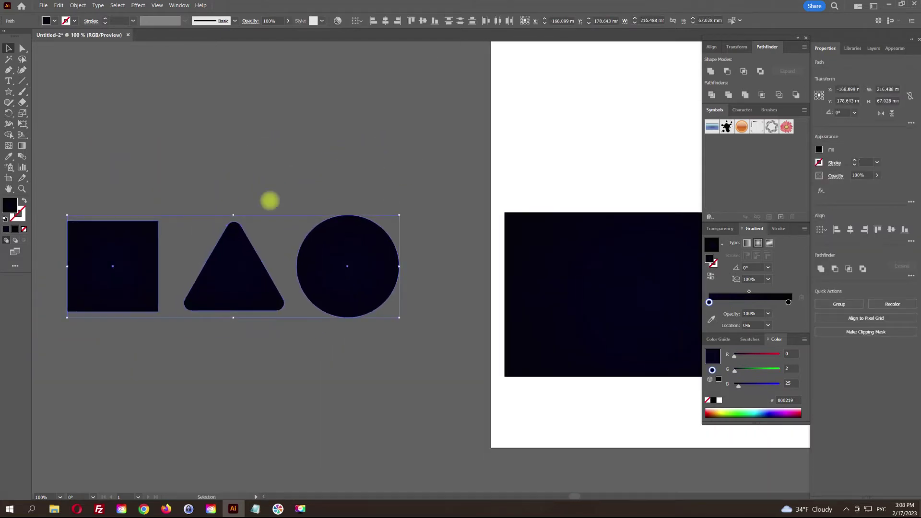
Swap fill and stroke so the shapes become outlines with an 8 pt stroke
click(24, 201)
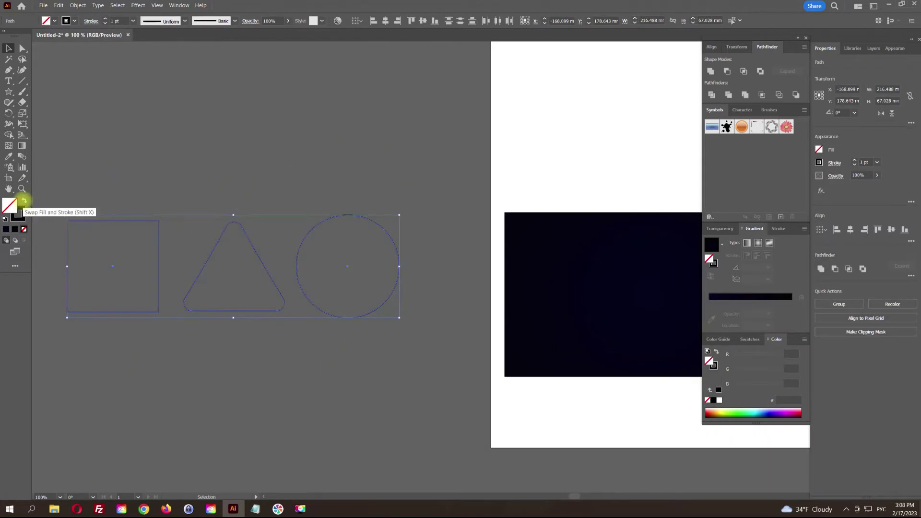
scroll(131, 265, up, 5)
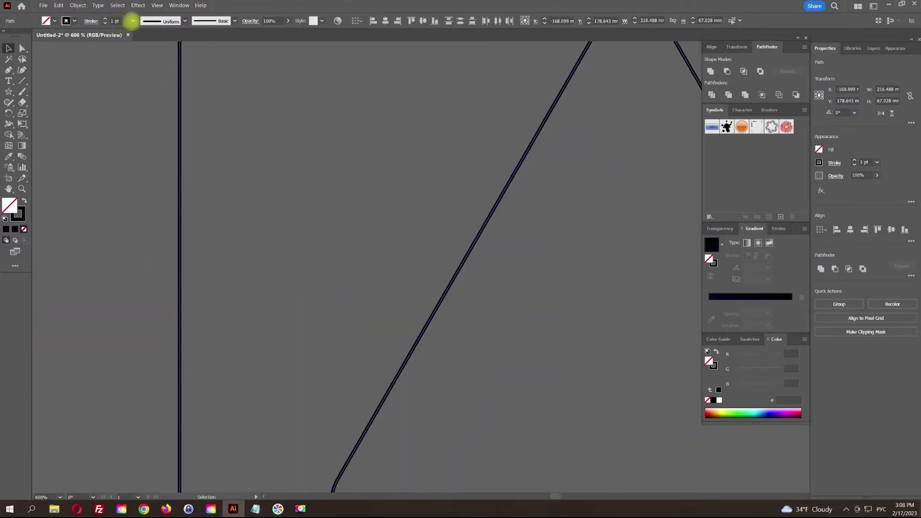
click(132, 21)
click(144, 125)
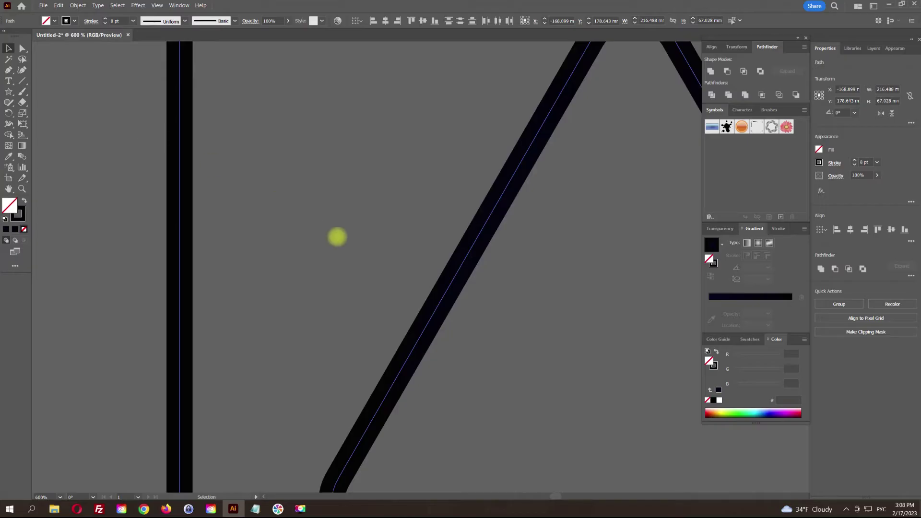
Spread the shapes apart, moving the square left and the circle right
scroll(337, 237, down, 4)
drag(463, 205, 356, 217)
scroll(355, 217, down, 2)
mouse_move(417, 185)
mouse_down()
mouse_move(394, 191)
mouse_move(422, 192)
mouse_up()
click(370, 181)
scroll(279, 225, up, 1)
drag(272, 210, 236, 208)
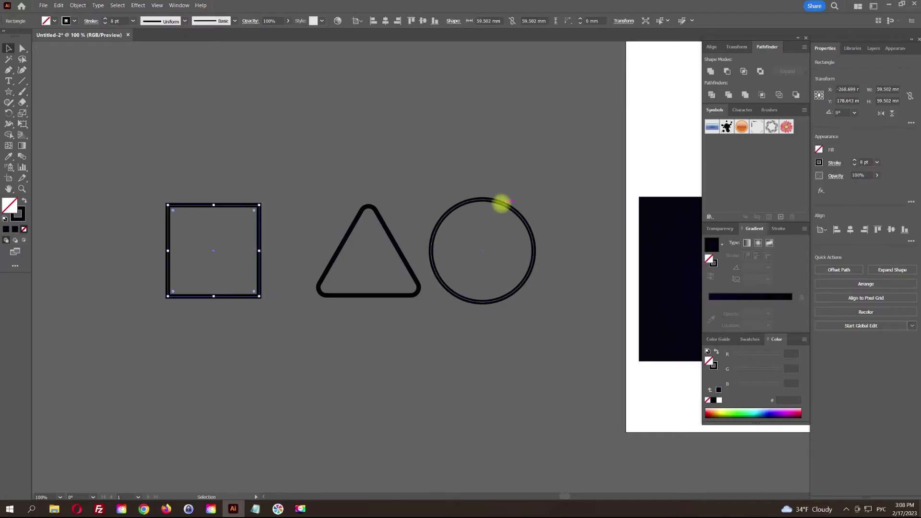
drag(504, 201, 558, 206)
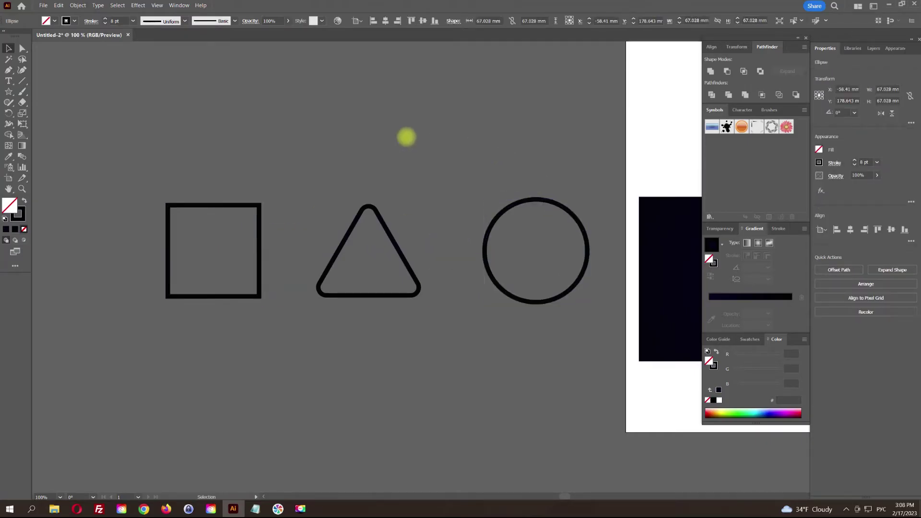
click(439, 138)
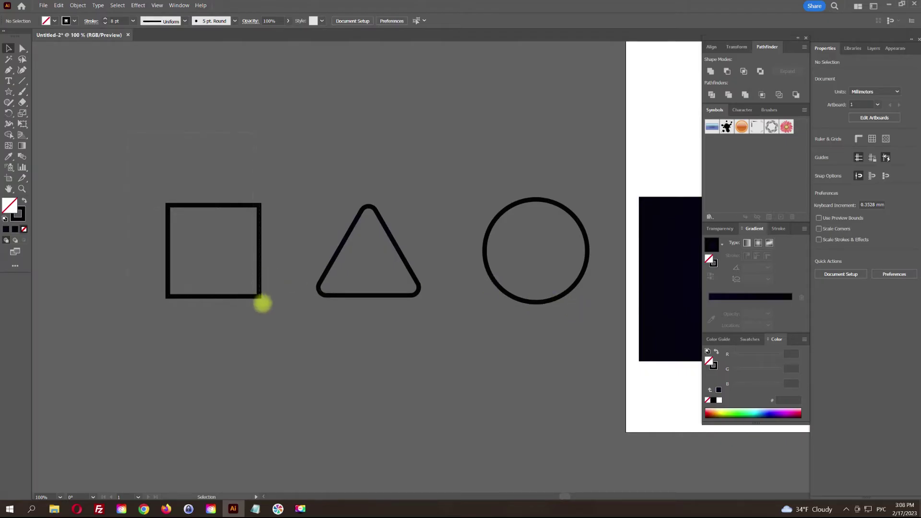
Duplicate the row of outlined shapes into a second row below
drag(271, 307, 595, 317)
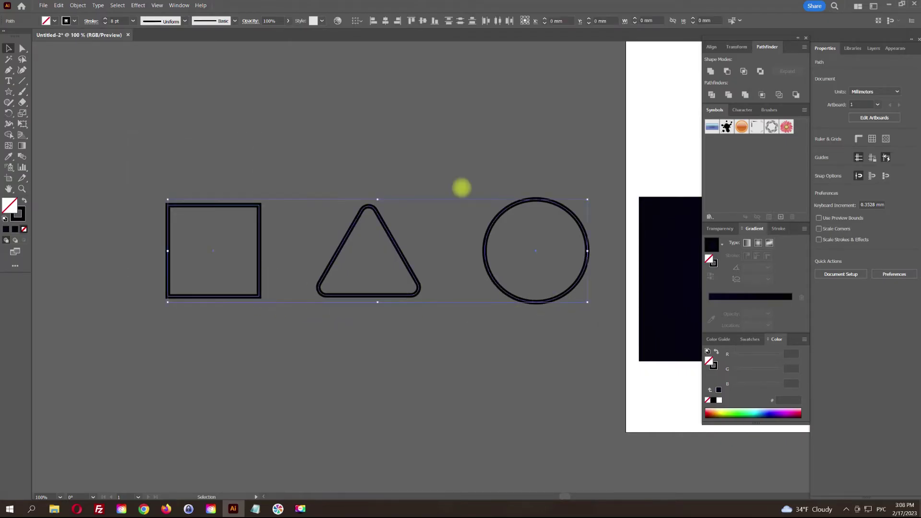
scroll(288, 240, up, 5)
scroll(287, 240, right, 2)
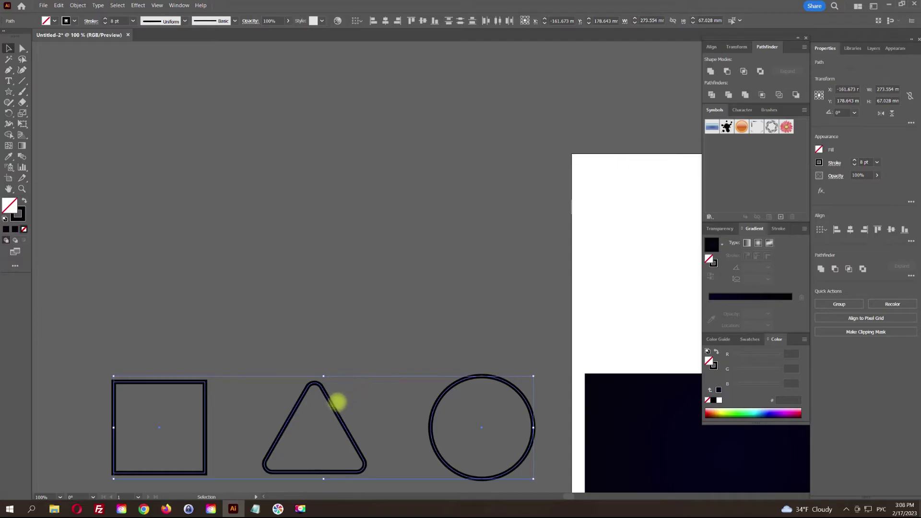
drag(335, 408, 336, 120)
click(366, 304)
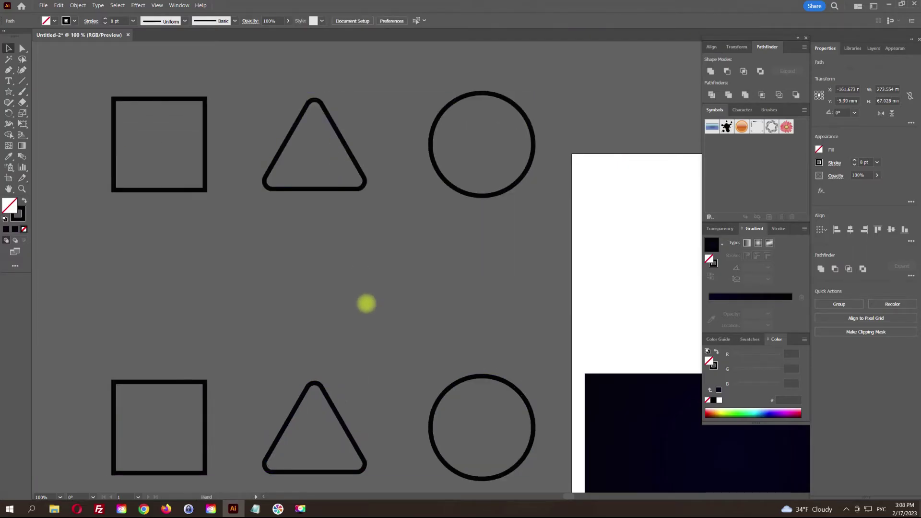
scroll(136, 192, down, 3)
drag(136, 193, 536, 364)
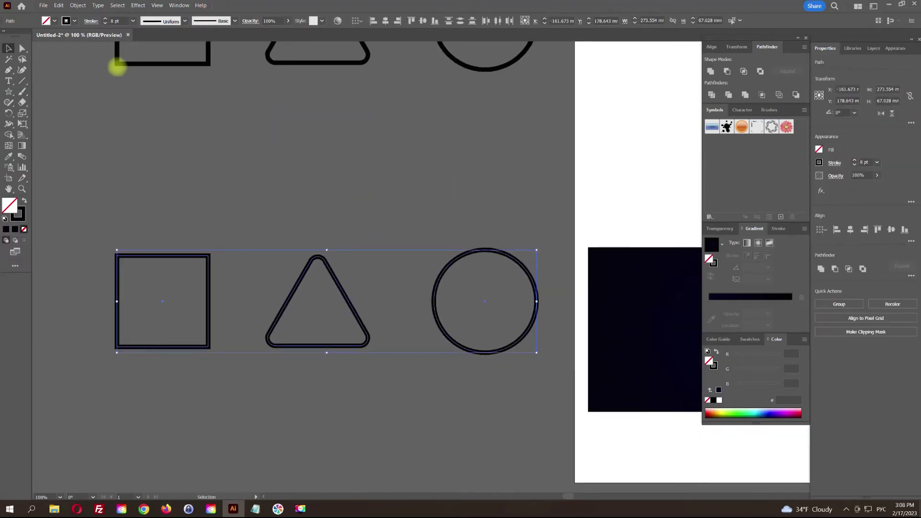
Expand the lower row's 8 pt strokes into filled shapes and check them in Outline view
click(77, 5)
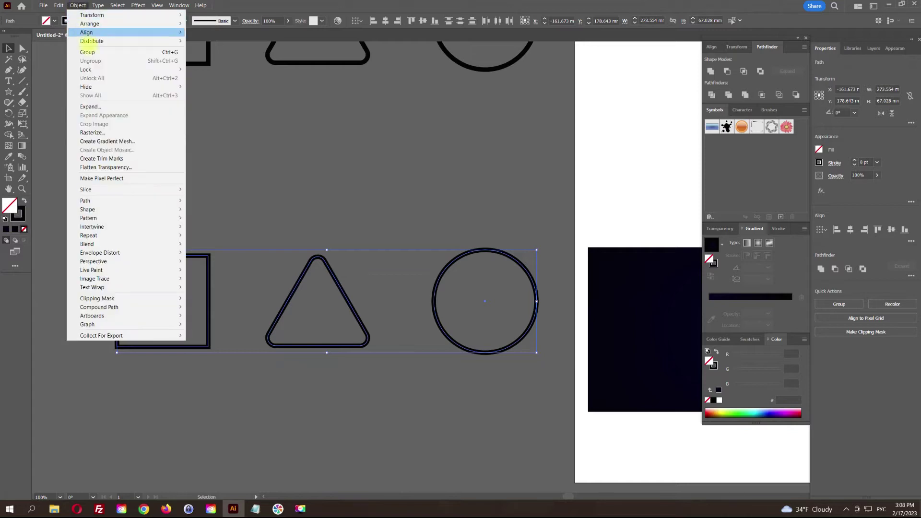
click(102, 106)
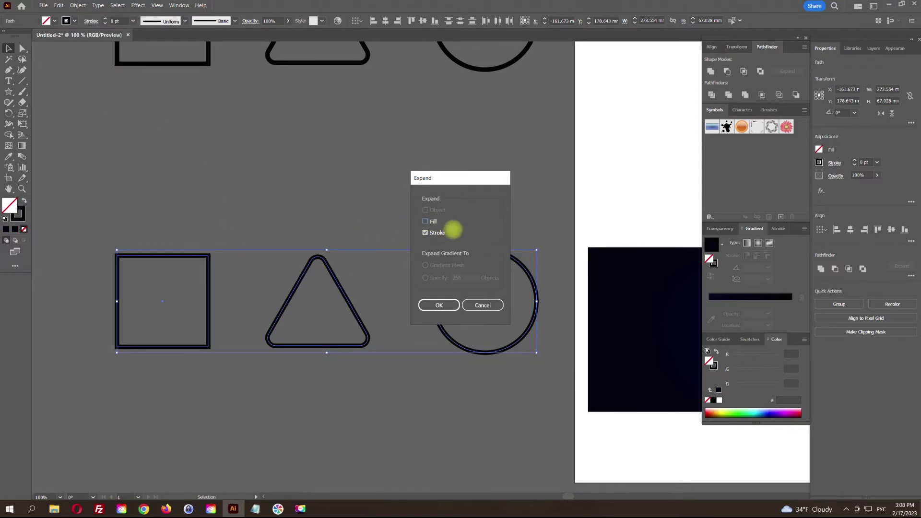
click(439, 305)
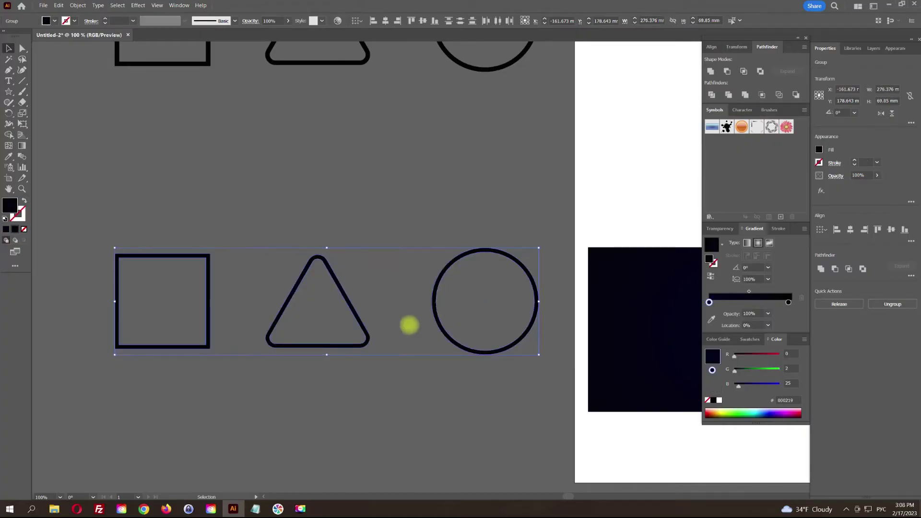
alt+scroll(365, 343, up, 3)
key(ctrl+y)
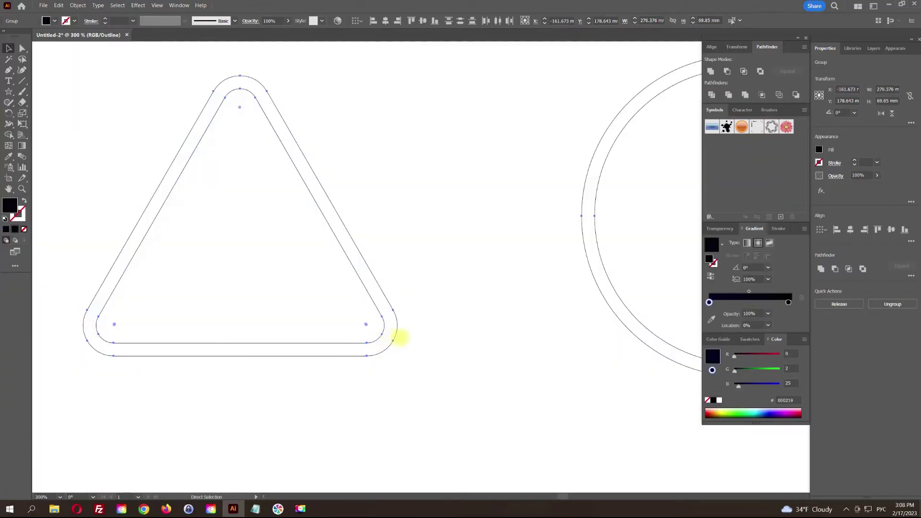
key(ctrl+y)
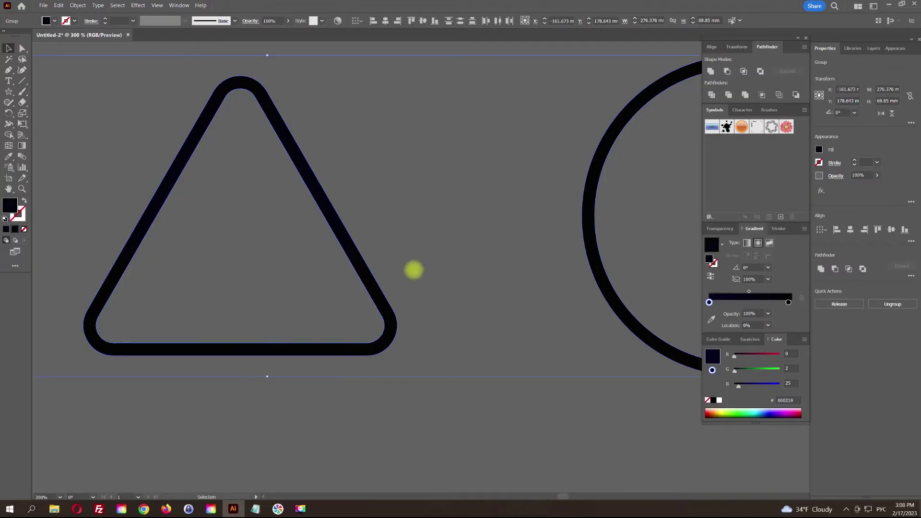
alt+scroll(414, 271, down, 3)
drag(434, 180, 467, 175)
click(456, 177)
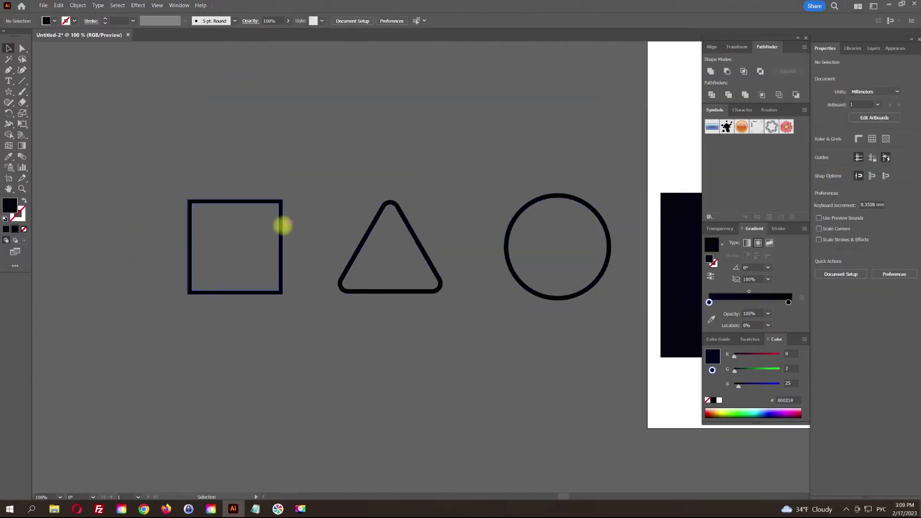
Nudge the square and triangle further left
drag(283, 225, 190, 224)
drag(393, 221, 360, 216)
click(214, 154)
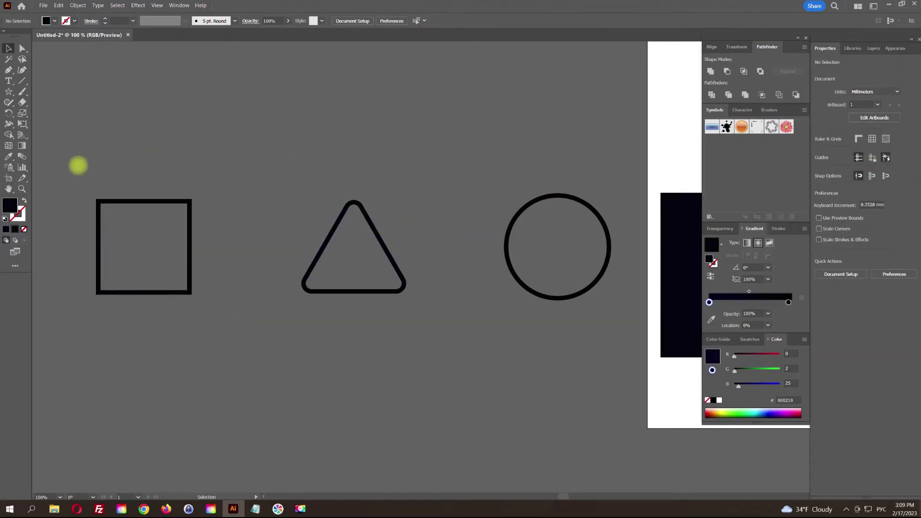
drag(195, 308, 226, 325)
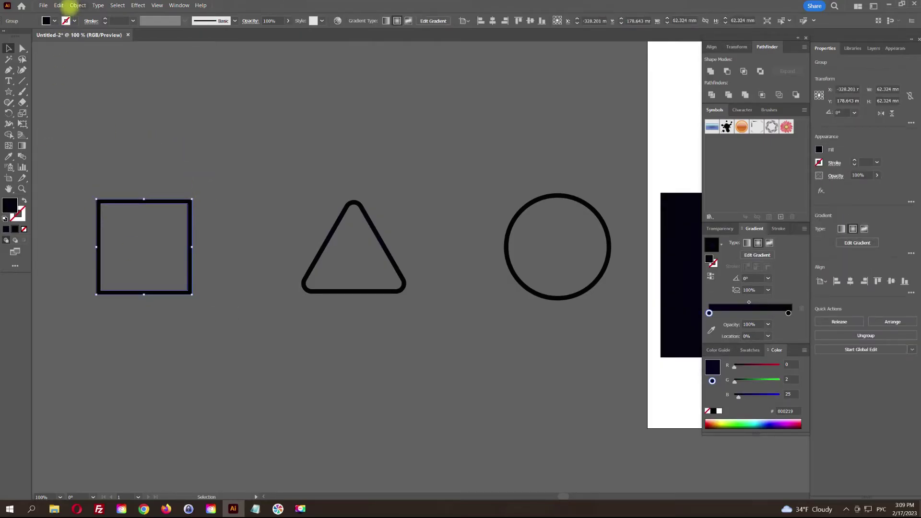
Apply an 8 mm Offset Path to the square, triangle and circle
drag(142, 142, 609, 321)
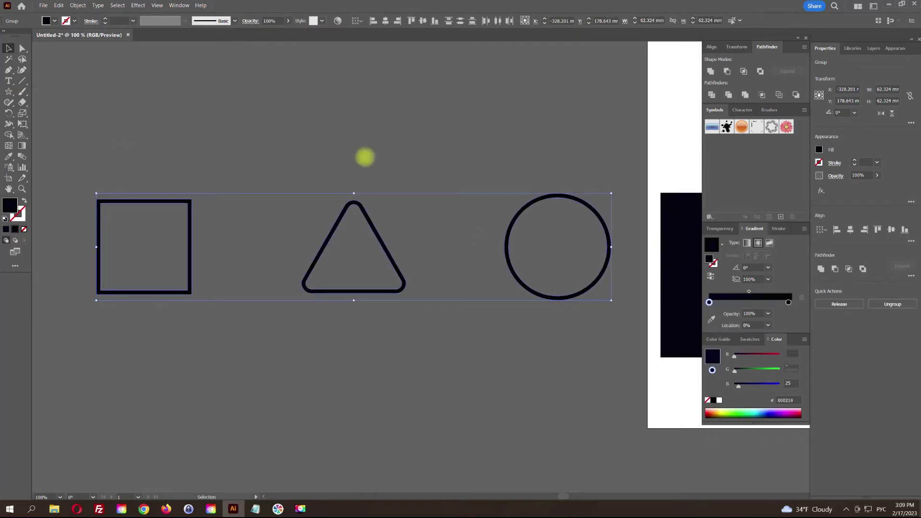
click(79, 5)
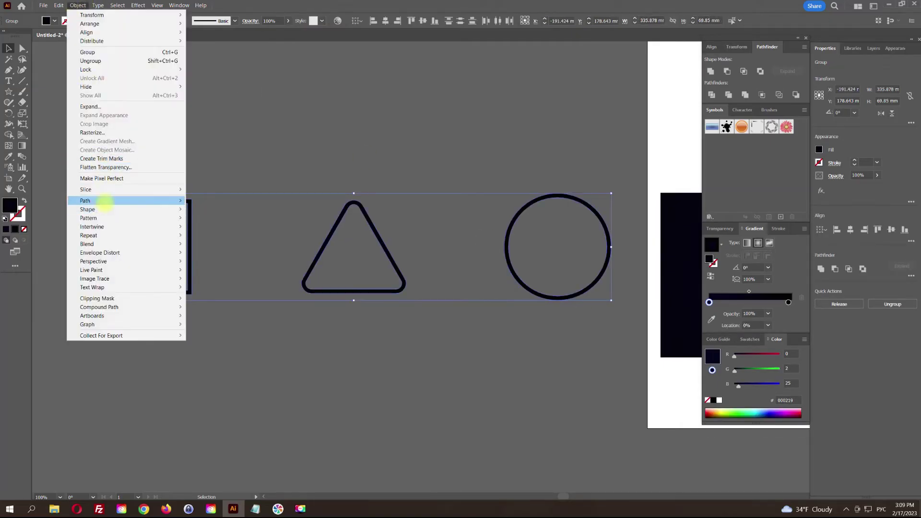
mouse_move(103, 200)
click(235, 231)
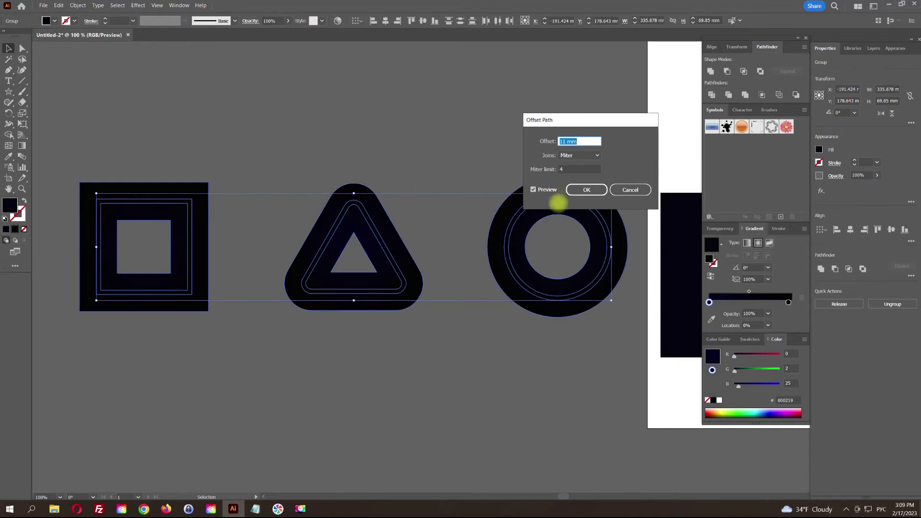
key(Down)
key(Down)
key(Down)
key(Down)
key(Down)
key(Down)
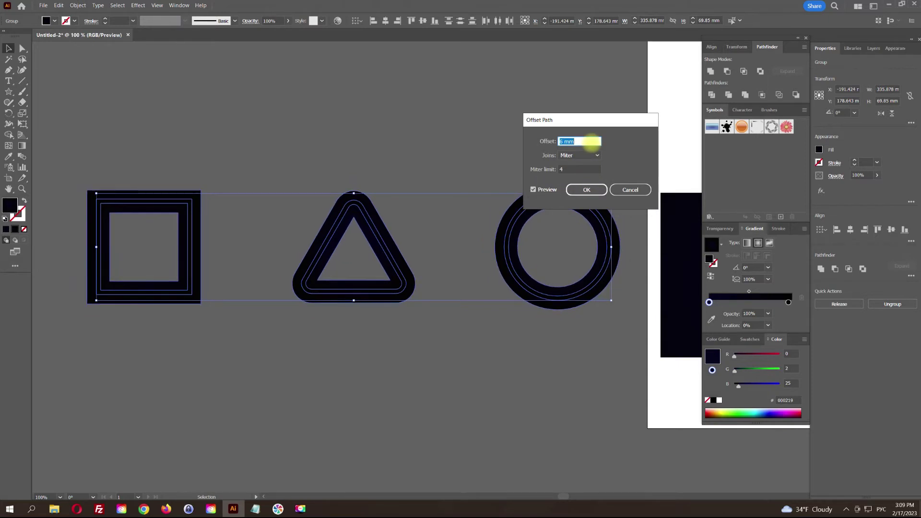
key(Up)
key(Up)
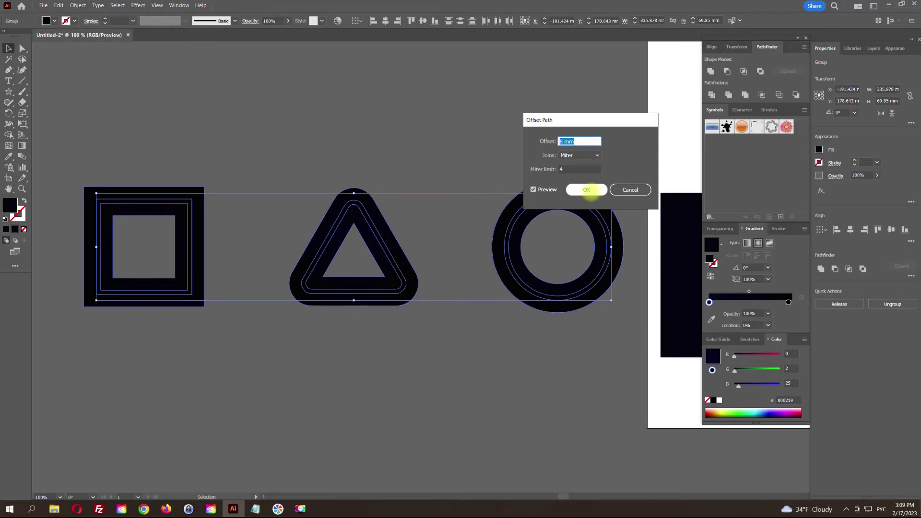
click(589, 189)
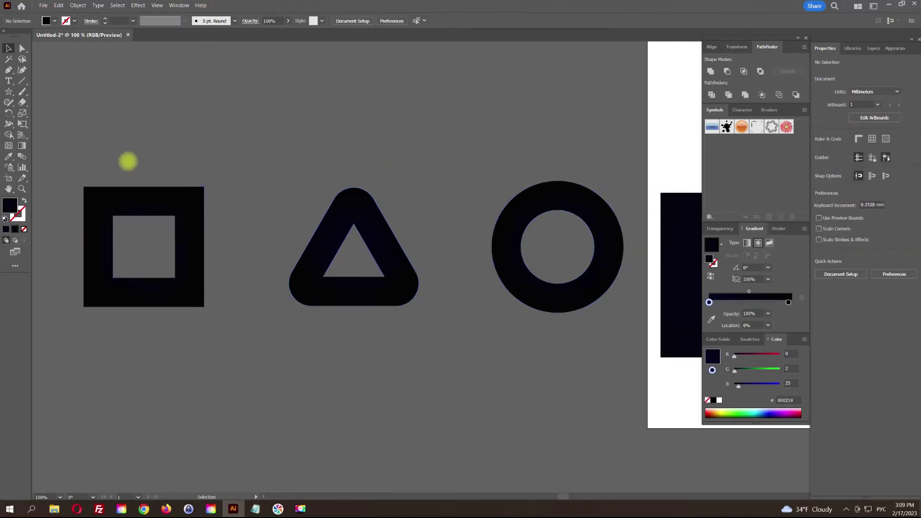
click(127, 158)
click(203, 224)
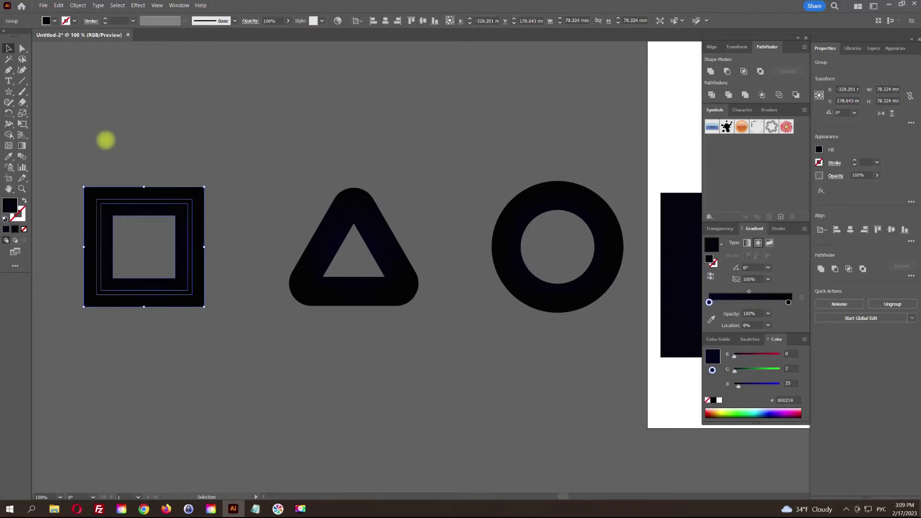
Set the Blend Options spacing to Smooth Color for the square group
double_click(22, 157)
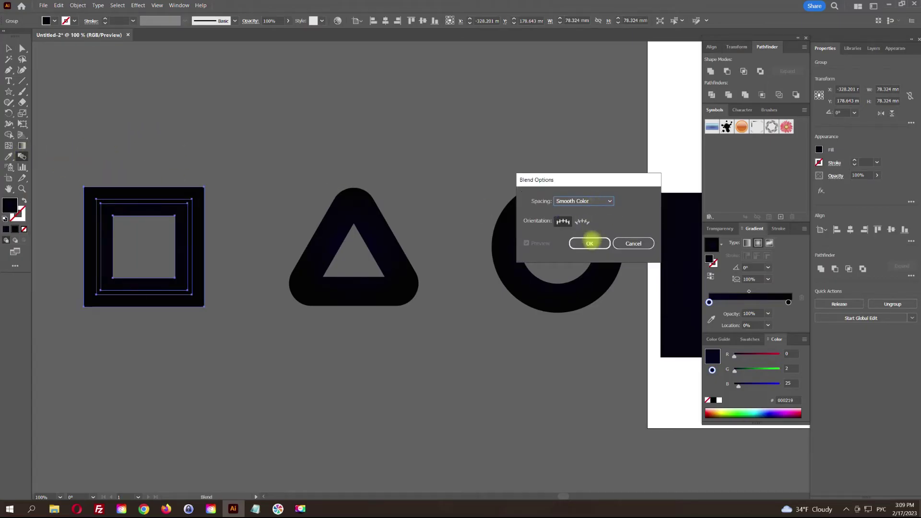
click(590, 243)
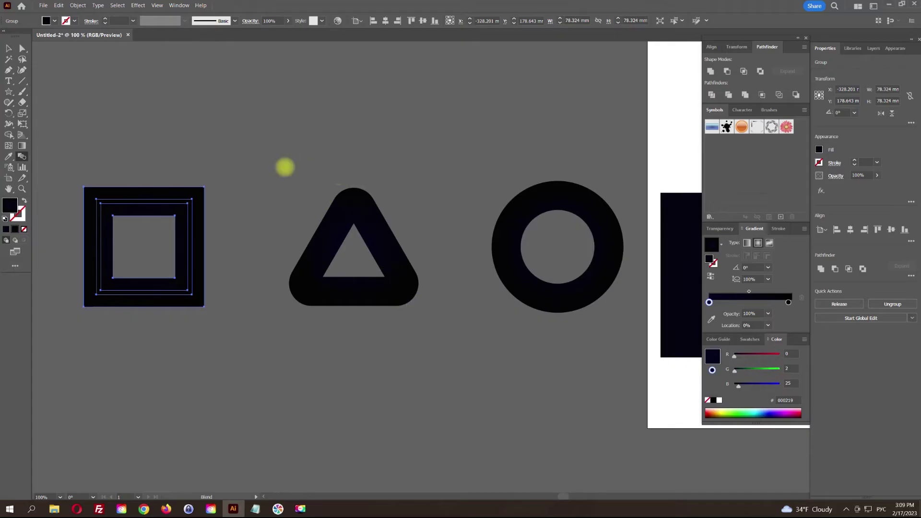
click(340, 240)
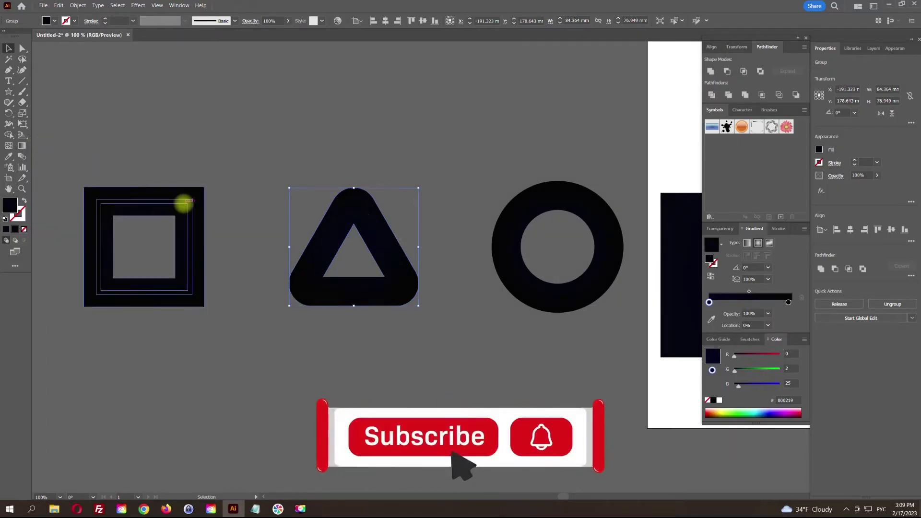
Fill the square's inner frame white and its outer offset shape pure black (000000)
click(183, 203)
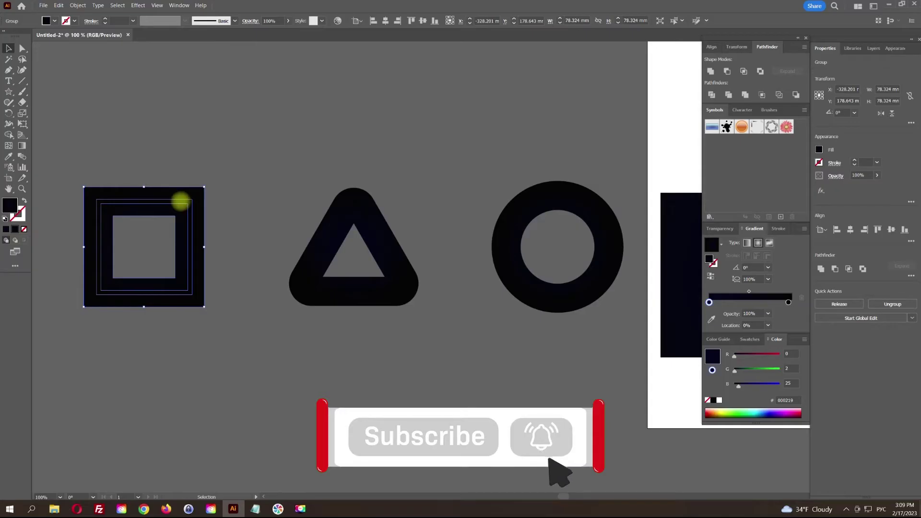
double_click(181, 201)
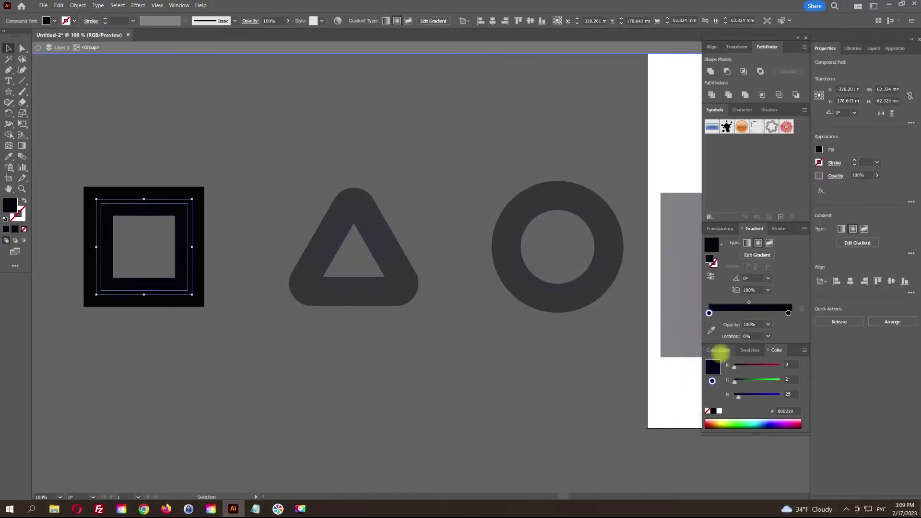
click(719, 351)
click(752, 350)
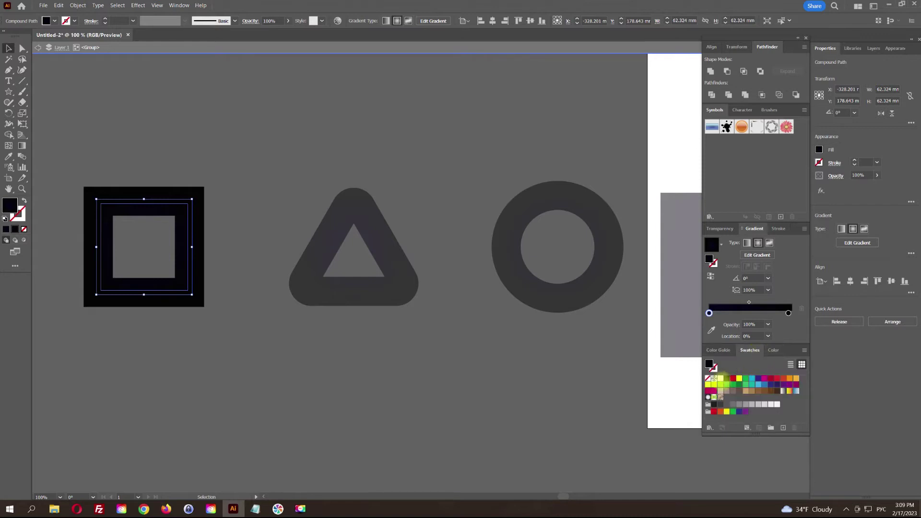
click(721, 378)
click(191, 189)
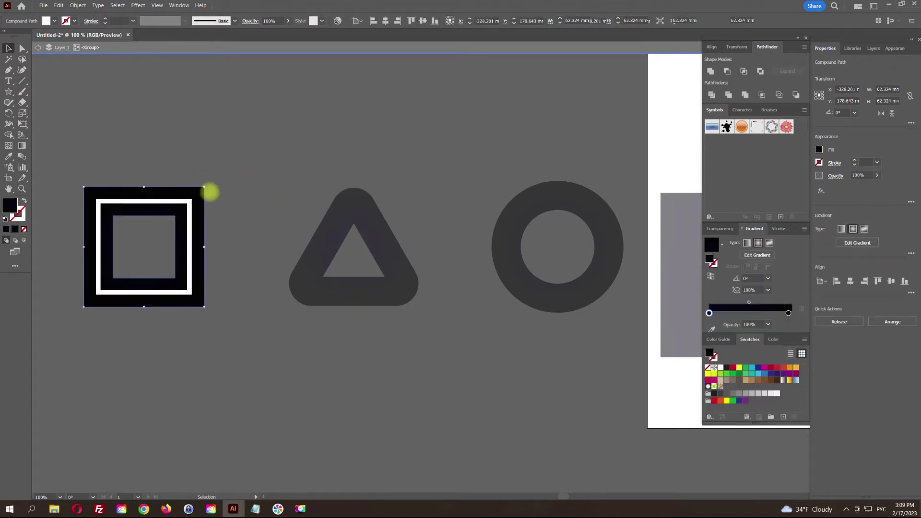
click(727, 378)
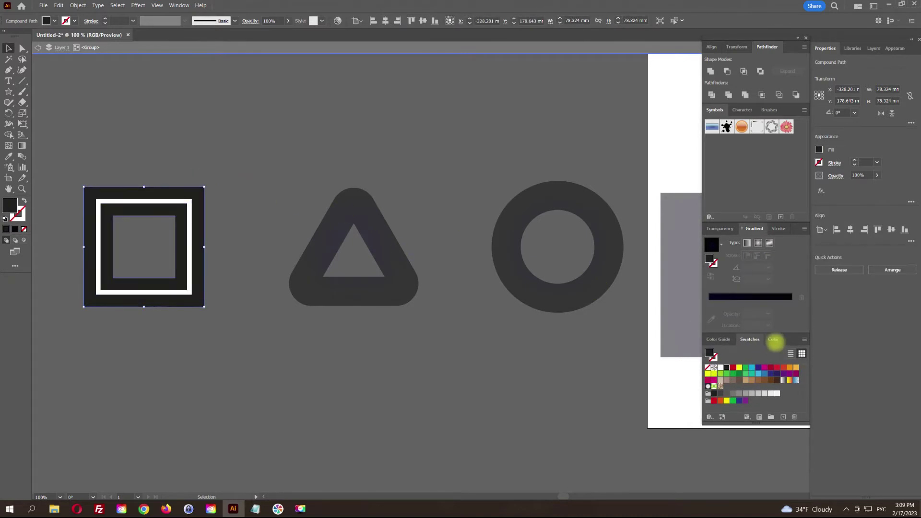
click(776, 340)
click(713, 401)
double_click(433, 144)
Fill the triangle's inner outline white and its outer offset shape pure black
click(383, 231)
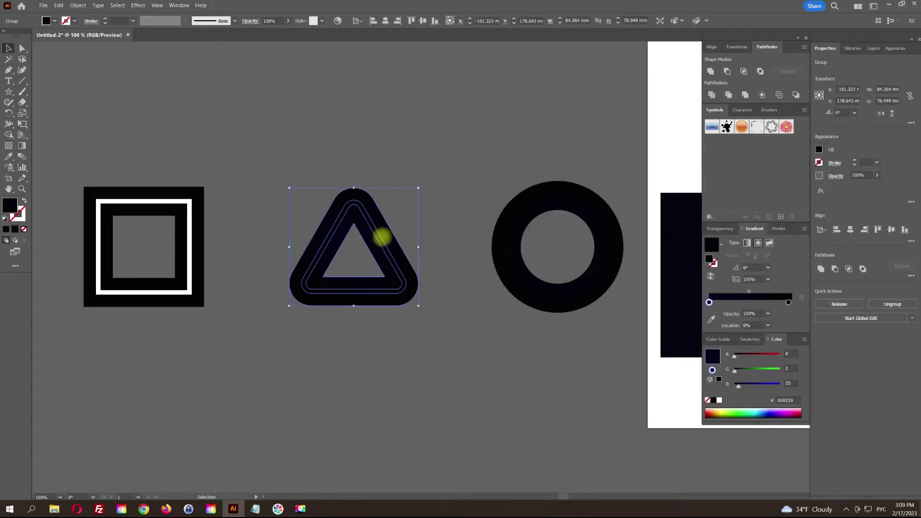
double_click(381, 238)
key(period)
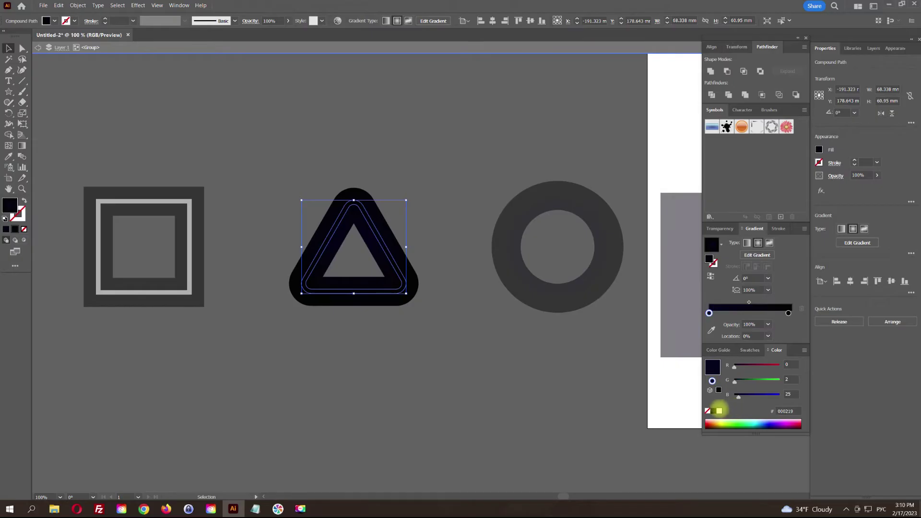
click(719, 411)
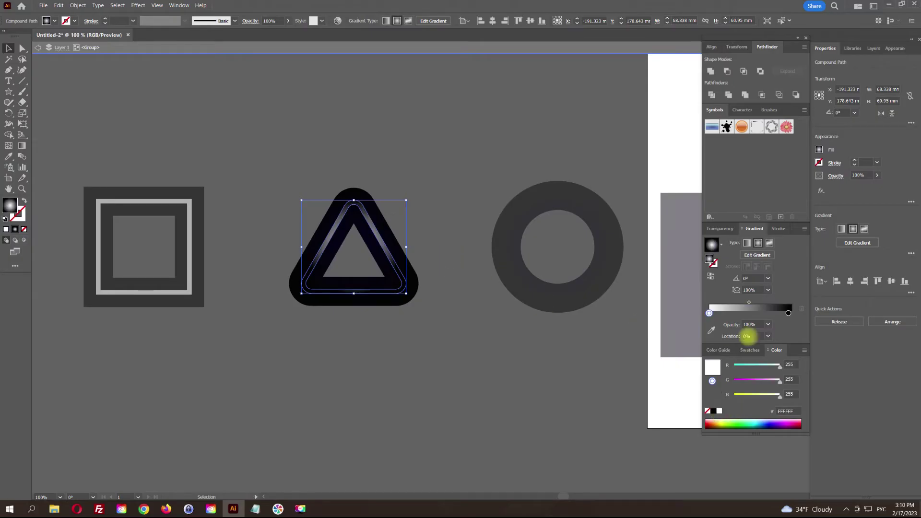
click(750, 350)
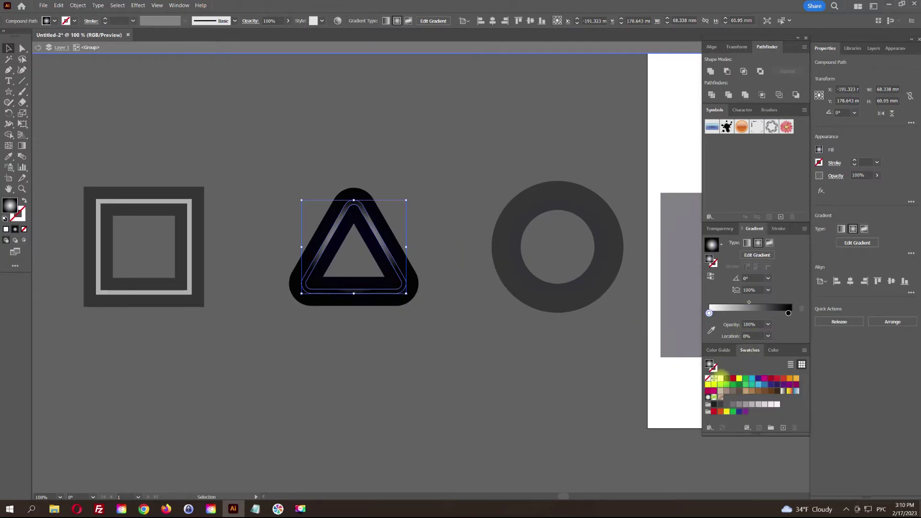
click(721, 379)
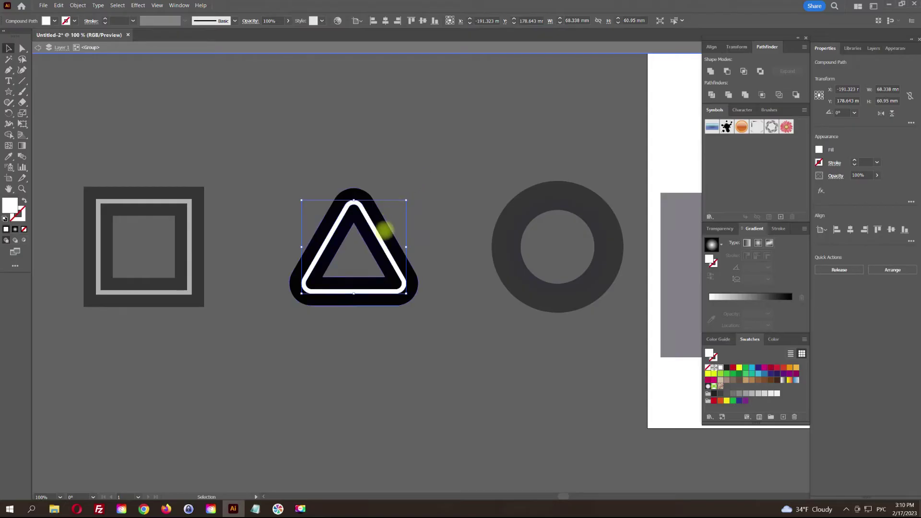
key(period)
click(727, 378)
click(773, 350)
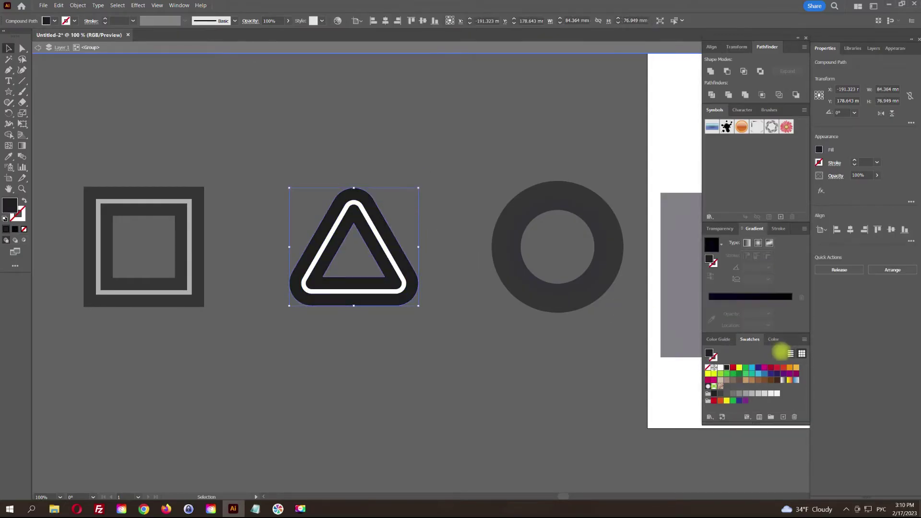
click(713, 399)
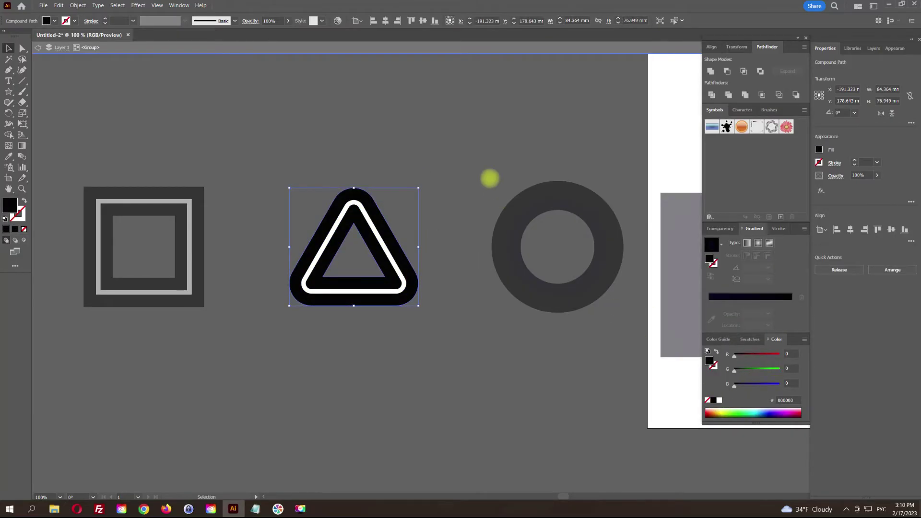
double_click(492, 174)
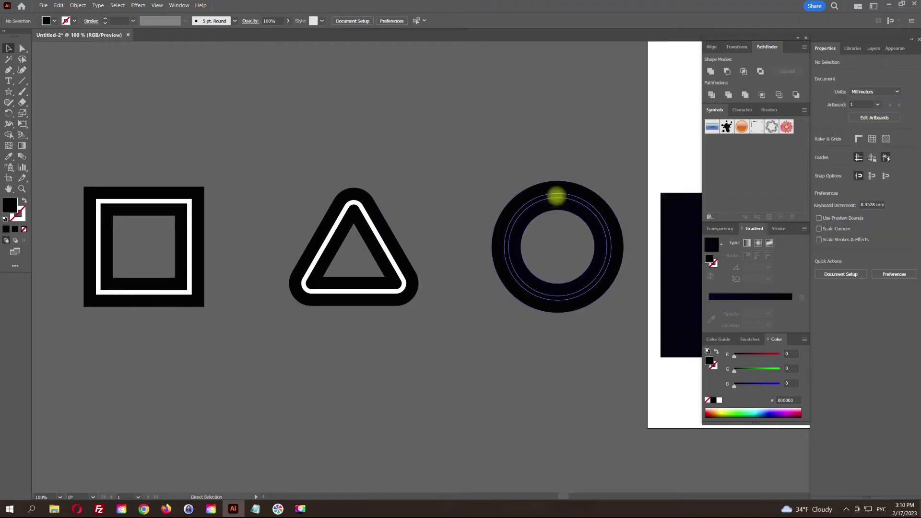
Fill the circle's inner ring white and its outer offset shape pure black
click(557, 196)
click(751, 351)
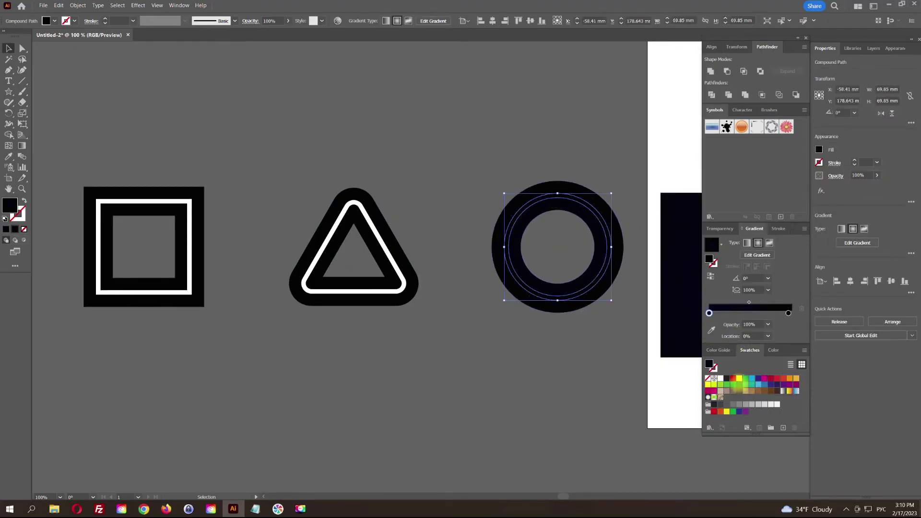
click(720, 379)
click(600, 201)
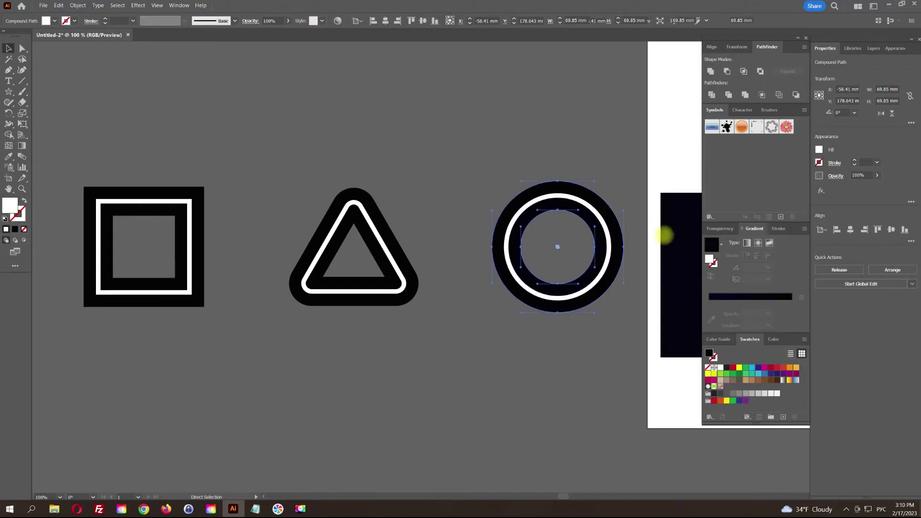
click(774, 349)
drag(739, 396, 663, 373)
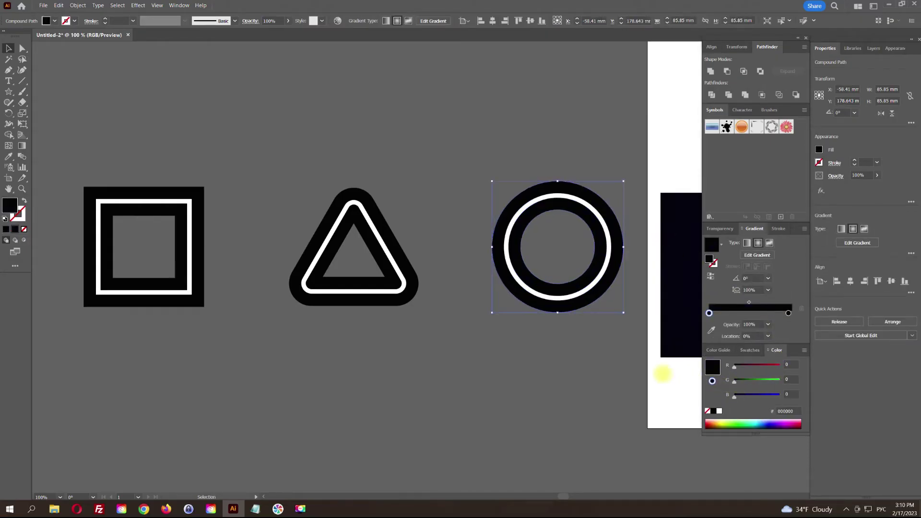
click(510, 146)
click(335, 213)
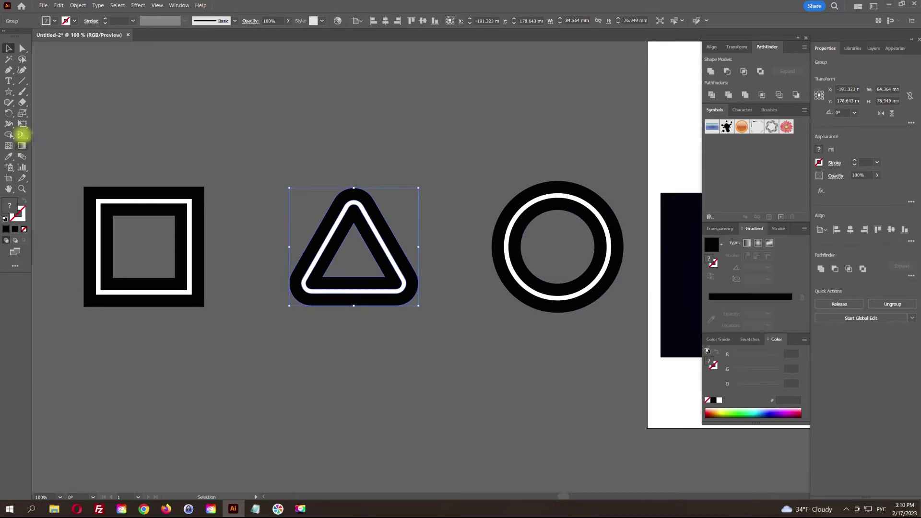
Set Smooth Color blend spacing for the triangle and circle groups
double_click(22, 157)
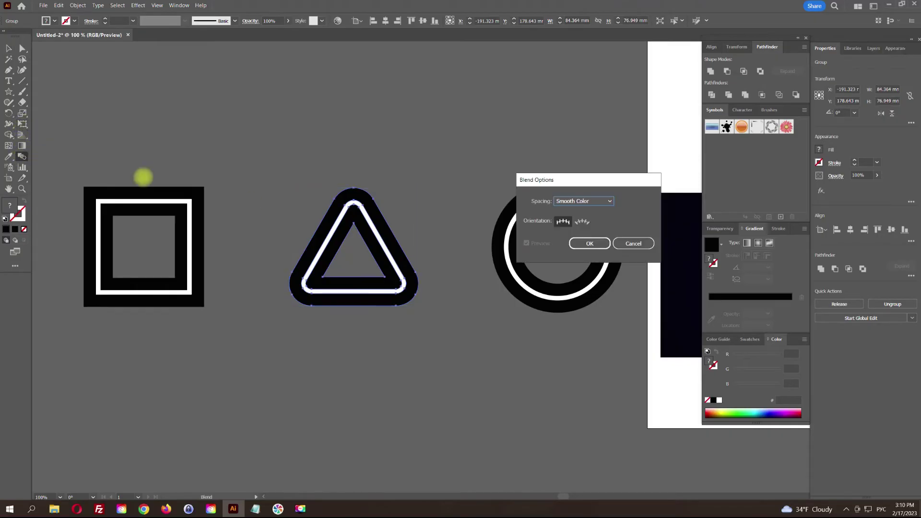
click(590, 244)
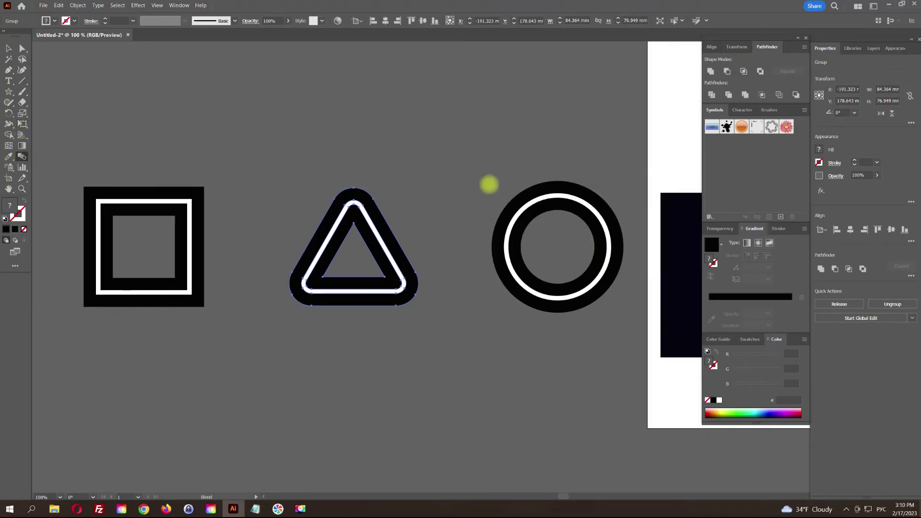
click(8, 47)
click(590, 263)
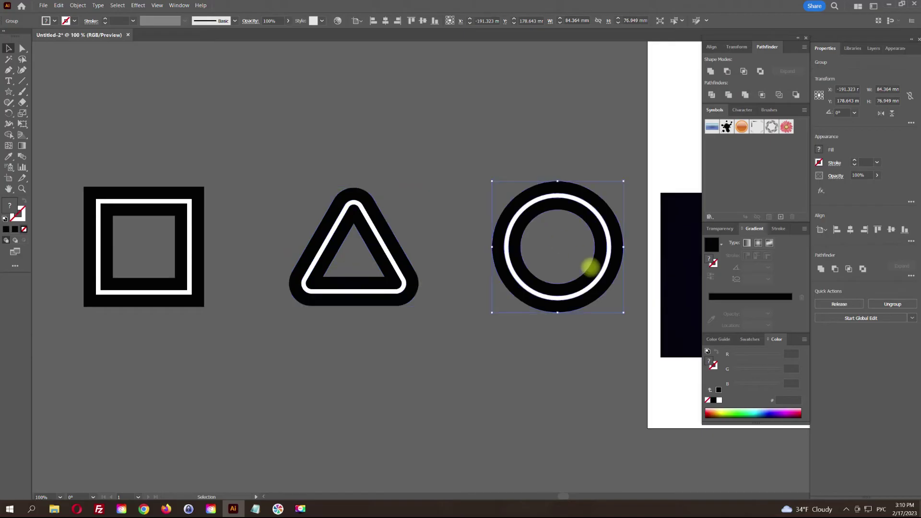
double_click(22, 156)
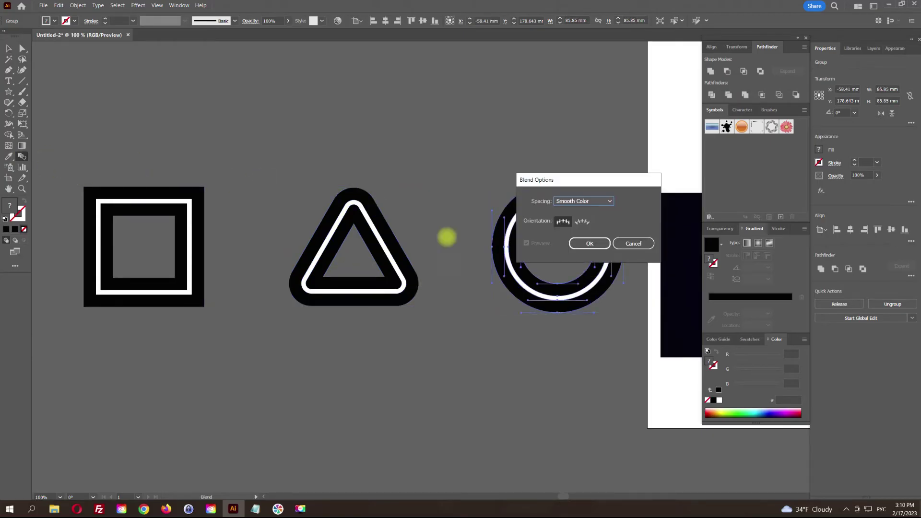
click(584, 243)
click(8, 48)
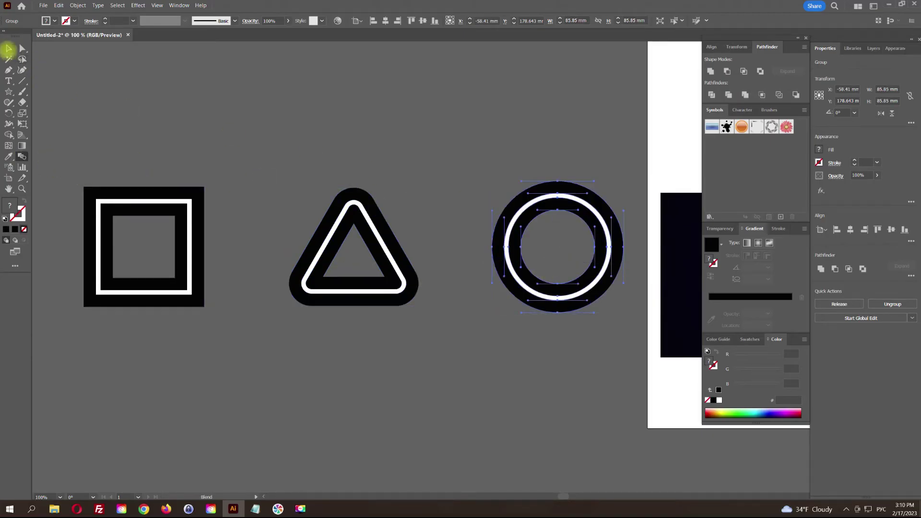
Make blends of the square, triangle and circle groups with Object > Blend > Make
drag(119, 140, 211, 292)
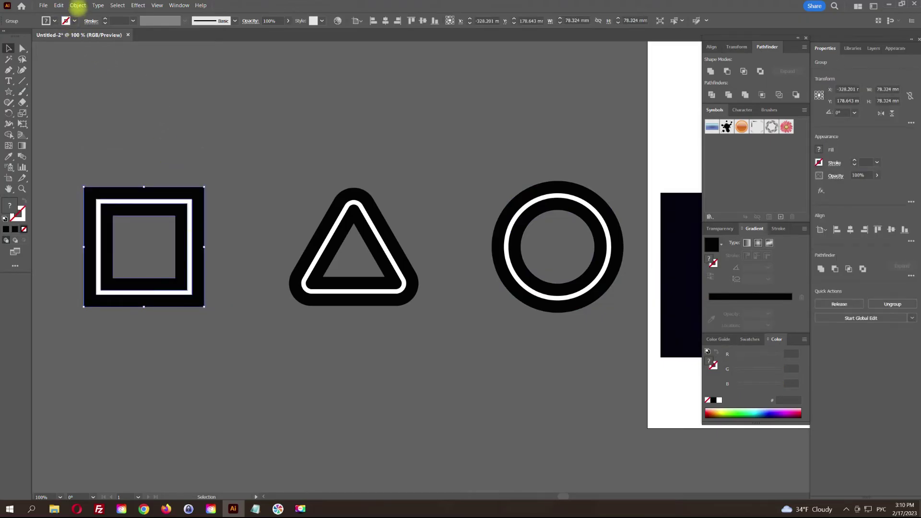
click(77, 6)
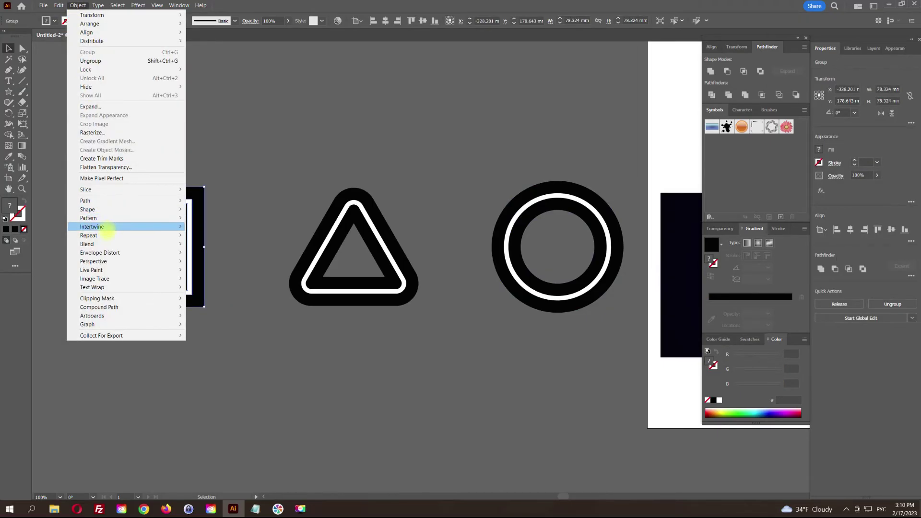
mouse_move(108, 243)
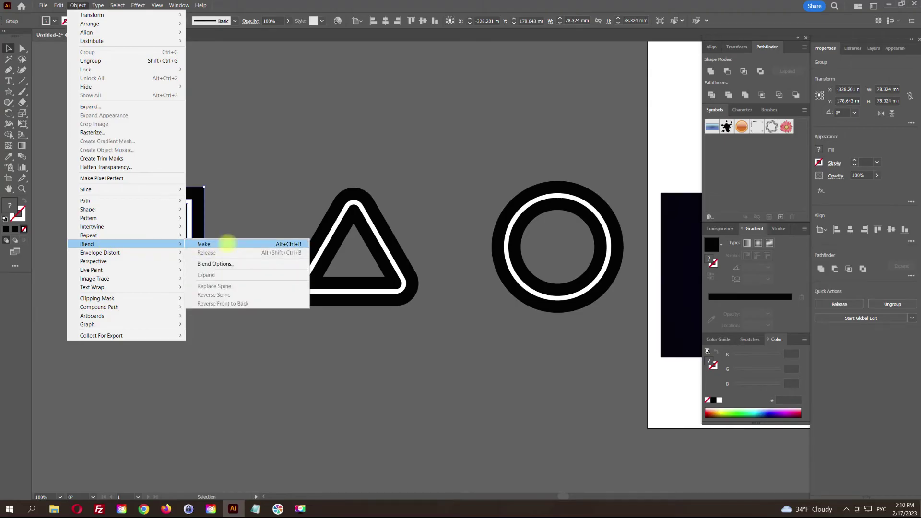
click(228, 244)
click(409, 272)
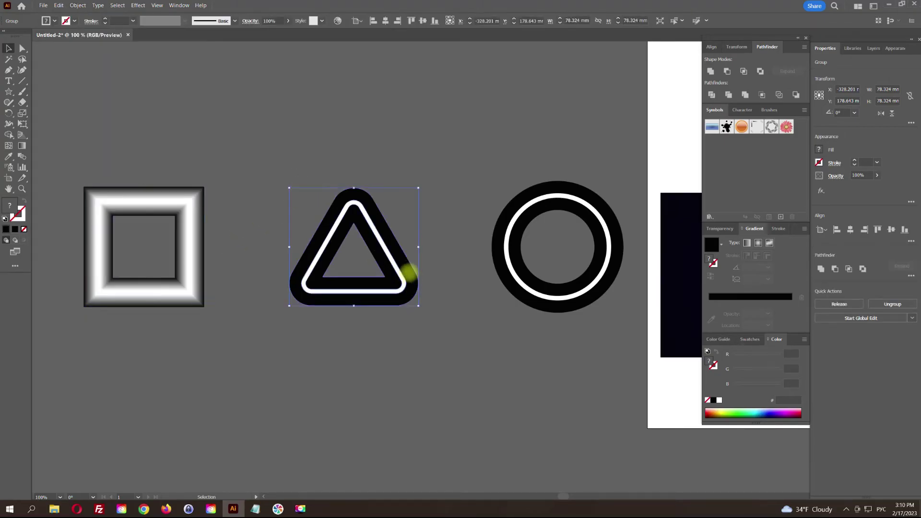
key(ctrl+alt+b)
click(603, 293)
key(ctrl+alt+b)
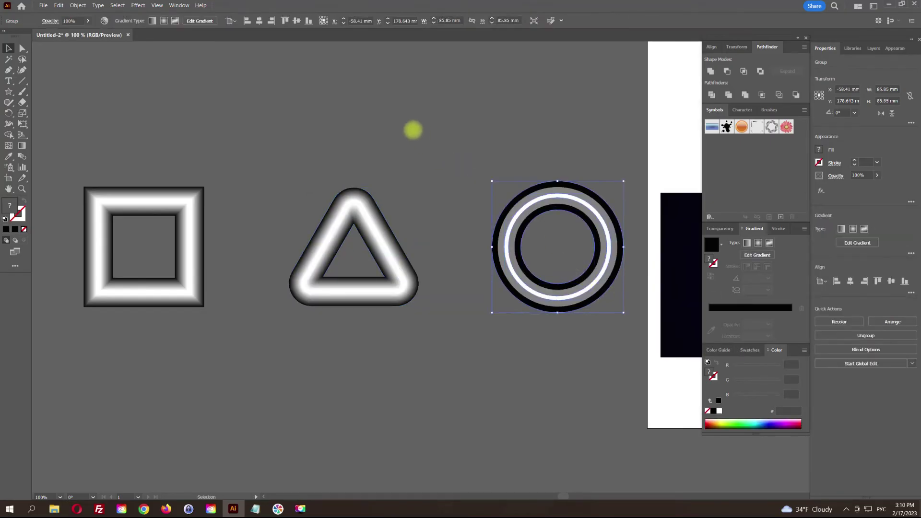
Nudge the circle blend down-left and ungroup it
drag(565, 199, 523, 206)
right_click(523, 206)
click(568, 309)
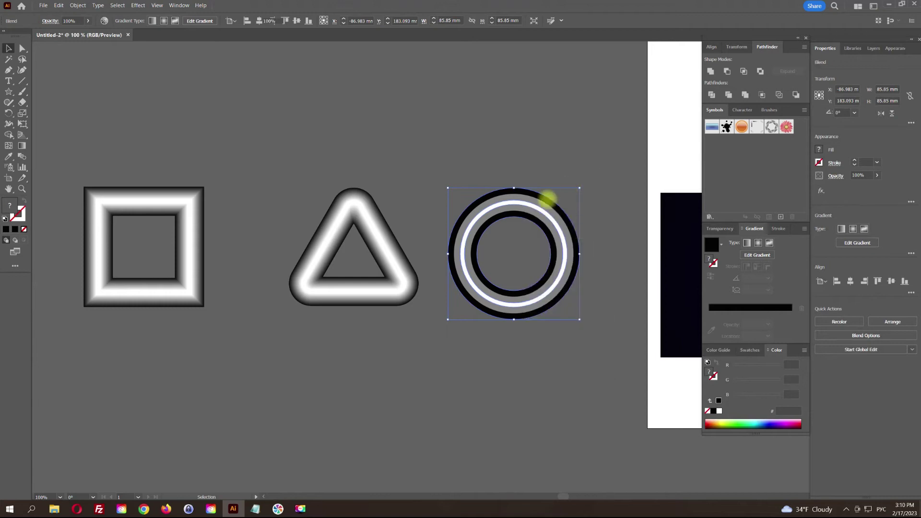
click(570, 186)
mouse_move(540, 211)
mouse_down()
mouse_move(514, 302)
mouse_move(534, 223)
mouse_up()
right_click(535, 223)
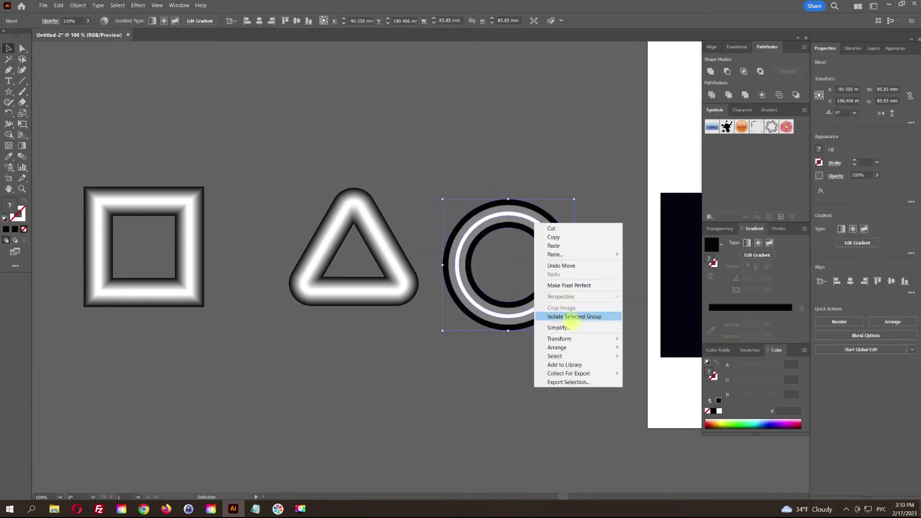
click(584, 167)
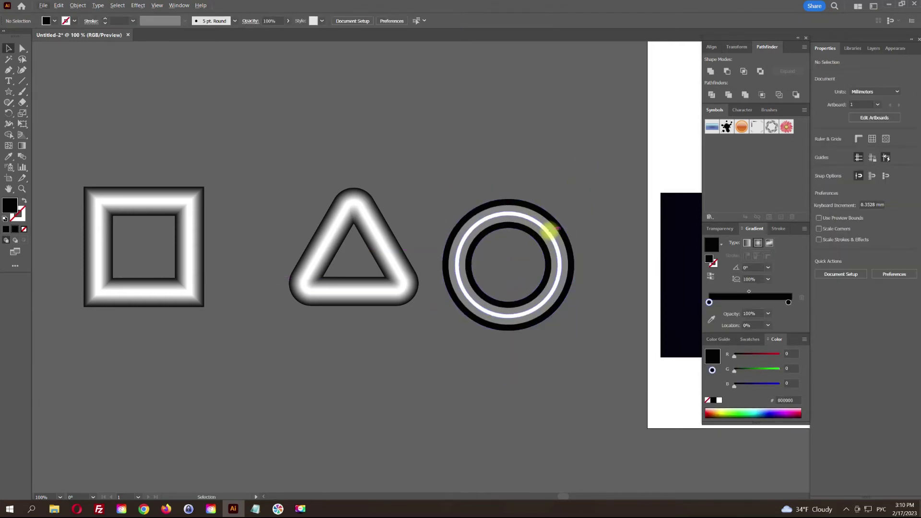
Inside the circle blend, make the outer ring pure black, then exit isolation
double_click(550, 231)
drag(550, 232, 537, 261)
key(ctrl+z)
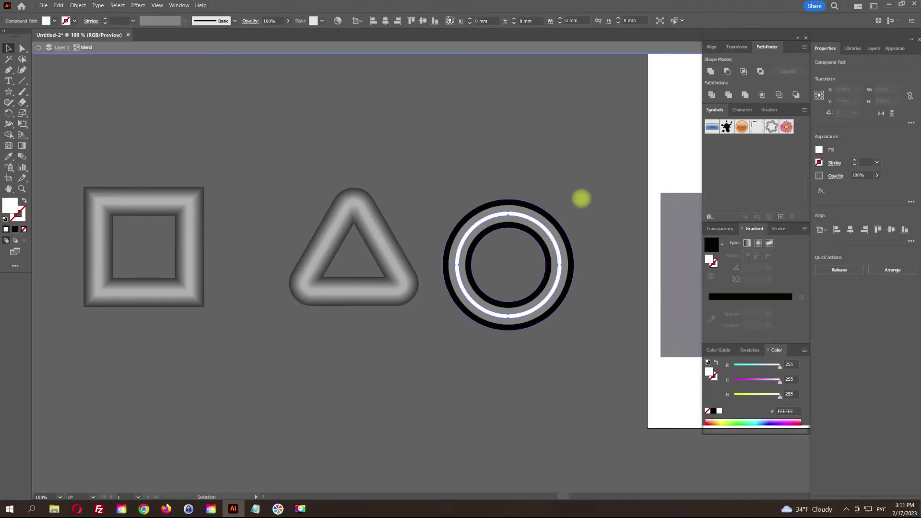
click(580, 200)
click(558, 224)
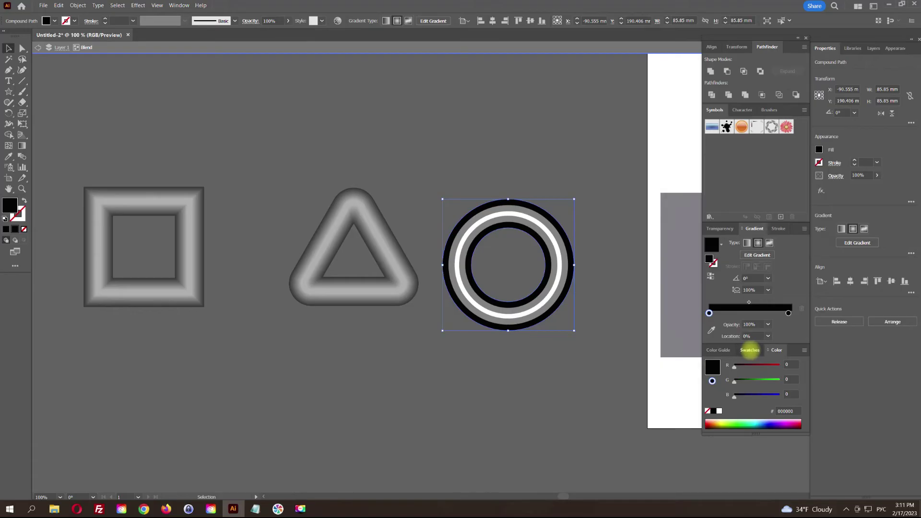
click(750, 349)
click(727, 378)
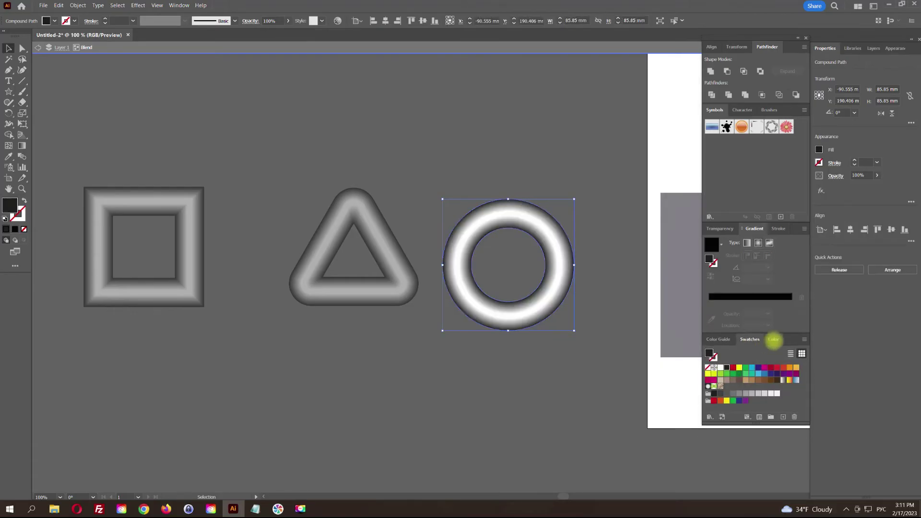
click(775, 340)
click(714, 400)
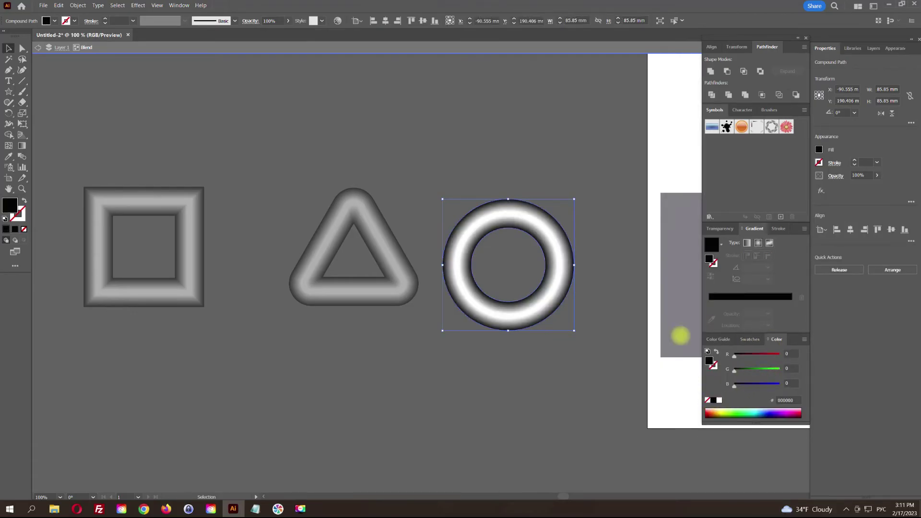
double_click(569, 163)
Line up the circle and triangle glows with the square and move all three onto the dark rectangle
drag(531, 218, 547, 193)
click(538, 138)
key(ctrl+minus)
scroll(471, 179, right, 2)
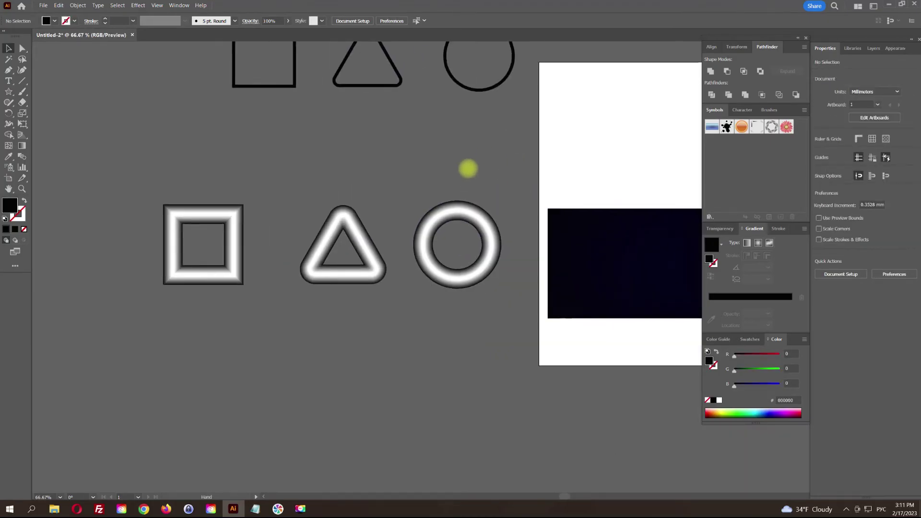
drag(364, 245, 346, 243)
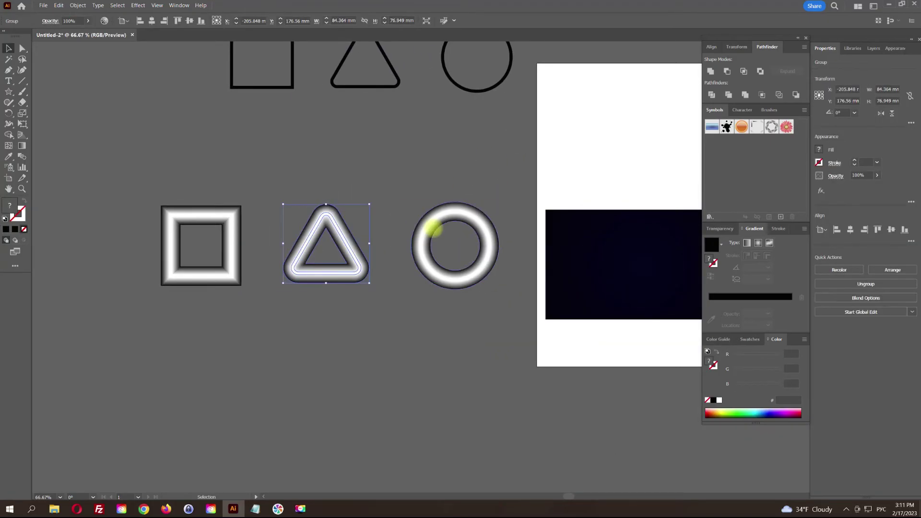
shift+click(467, 278)
drag(465, 267, 521, 240)
Fit the glows inside the navy rectangle and select only the three glows
click(586, 223)
scroll(497, 236, up, 2)
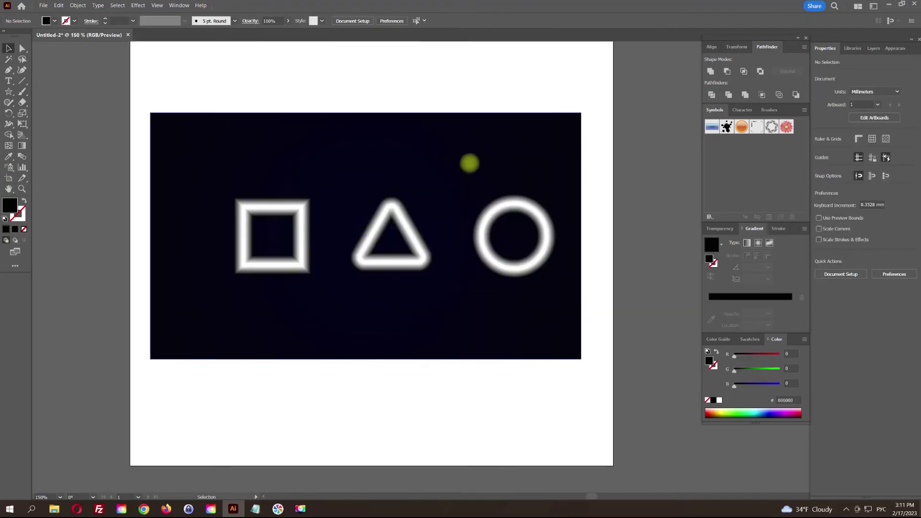
click(329, 142)
drag(202, 92, 582, 319)
shift+click(488, 307)
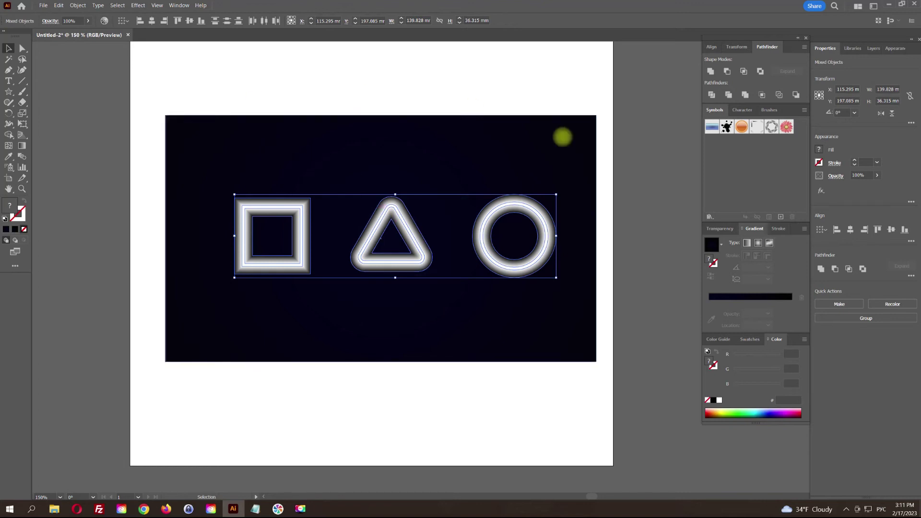
Set the three glows' blend mode to Color Dodge so they turn neon blue
click(722, 229)
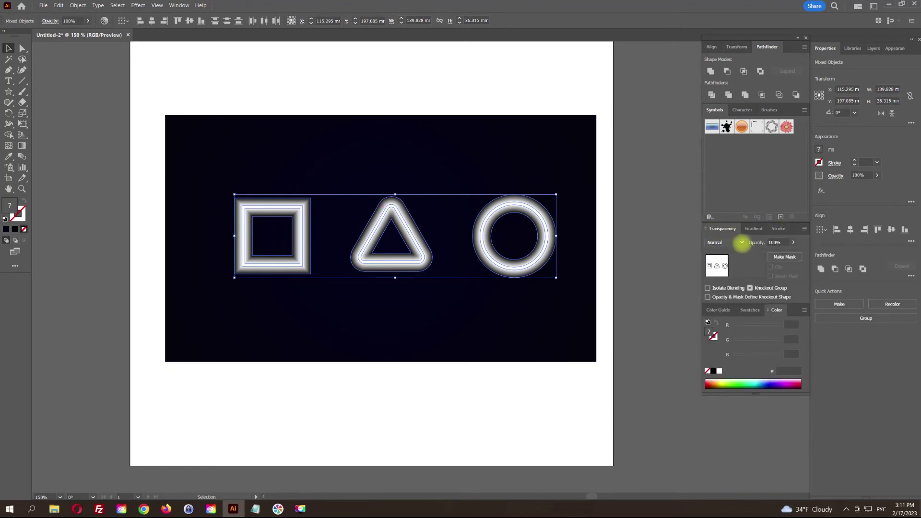
click(742, 243)
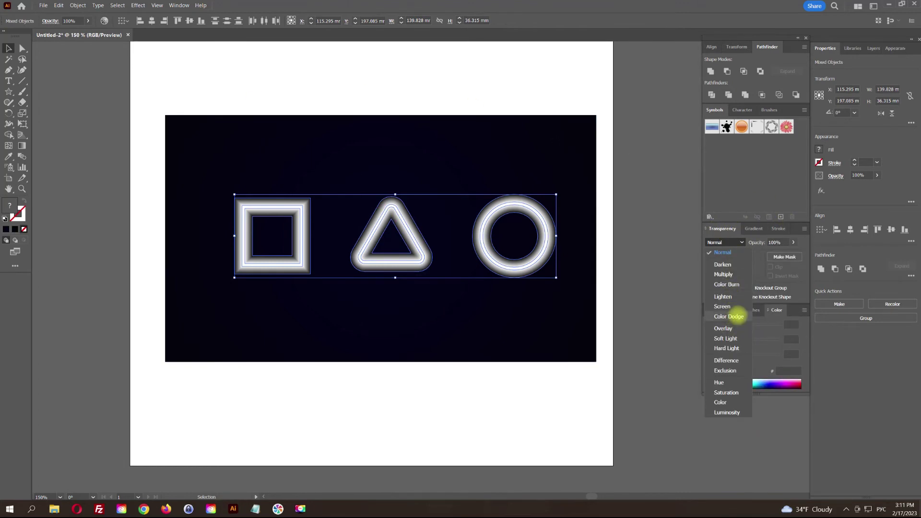
click(729, 317)
click(642, 214)
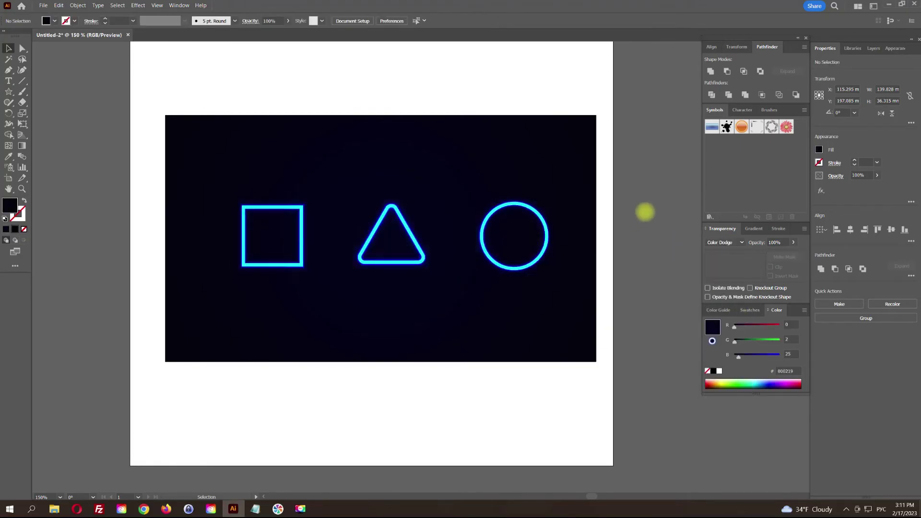
Try shifting the background, the square outline and the circle glow, then undo the moves
scroll(389, 189, up, 1)
scroll(437, 199, up, 1)
drag(446, 208, 457, 177)
scroll(458, 177, down, 1)
drag(477, 116, 472, 123)
drag(278, 208, 390, 175)
click(581, 187)
drag(581, 187, 499, 155)
key(ctrl+z)
key(ctrl+z)
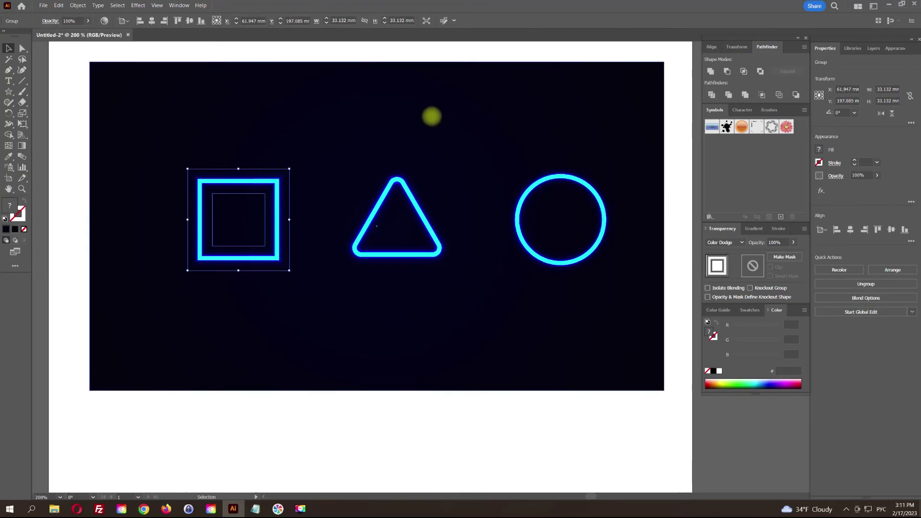
Make the background rectangle's gradient colour a bluer navy, R 0 G 2 B 41
click(460, 144)
click(753, 228)
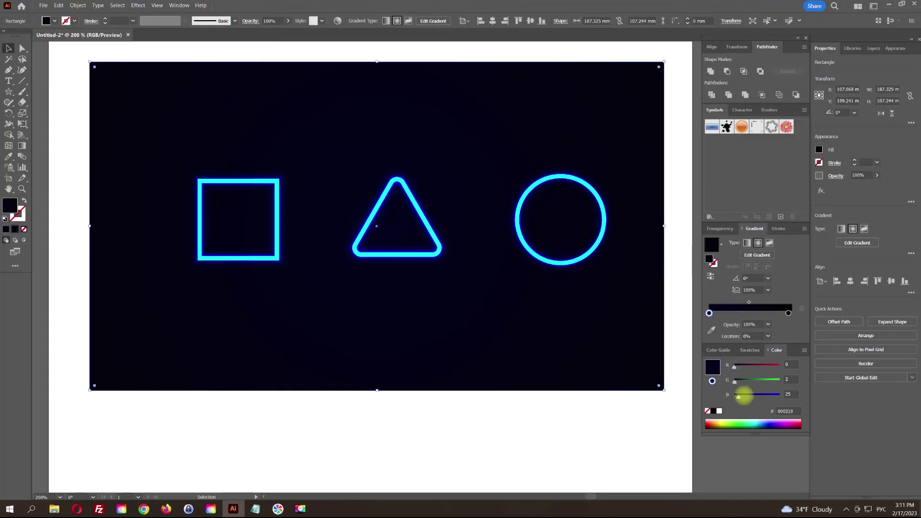
mouse_move(734, 367)
mouse_down()
mouse_move(734, 383)
mouse_move(745, 383)
mouse_move(734, 383)
mouse_move(733, 398)
mouse_move(726, 367)
mouse_up()
click(672, 326)
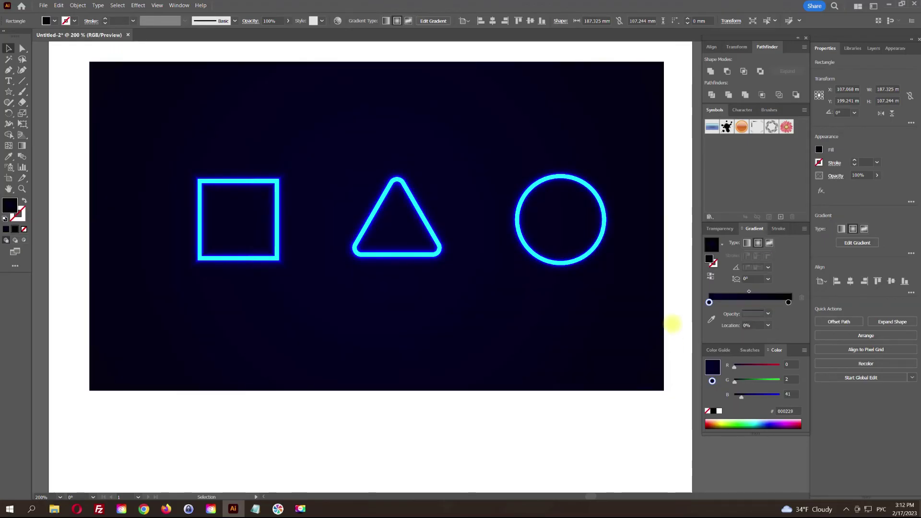
Draw a new rectangle on the pasteboard left of the artboard
drag(673, 325, 614, 357)
scroll(618, 357, down, 2)
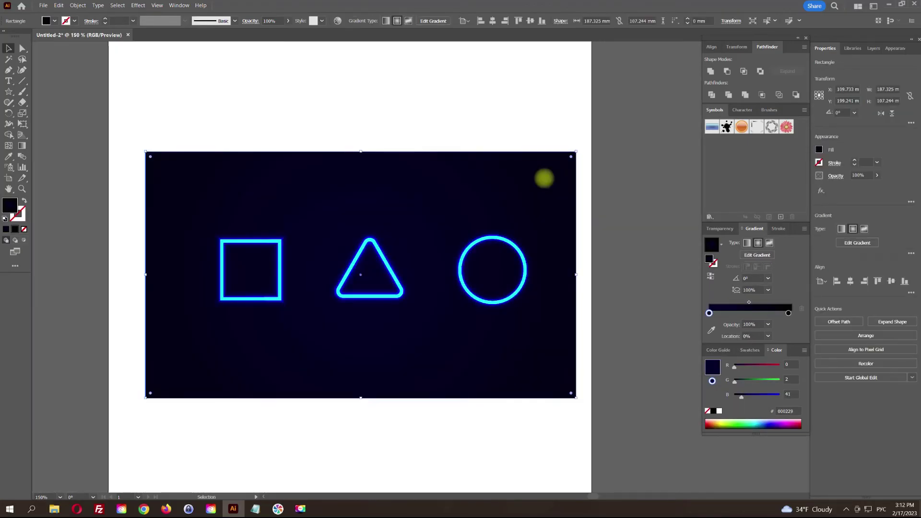
drag(224, 118, 398, 187)
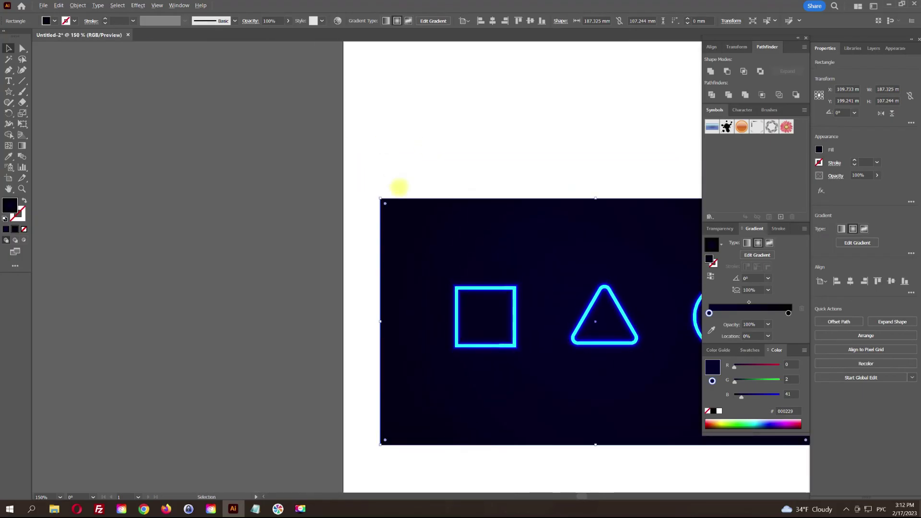
scroll(399, 187, down, 1)
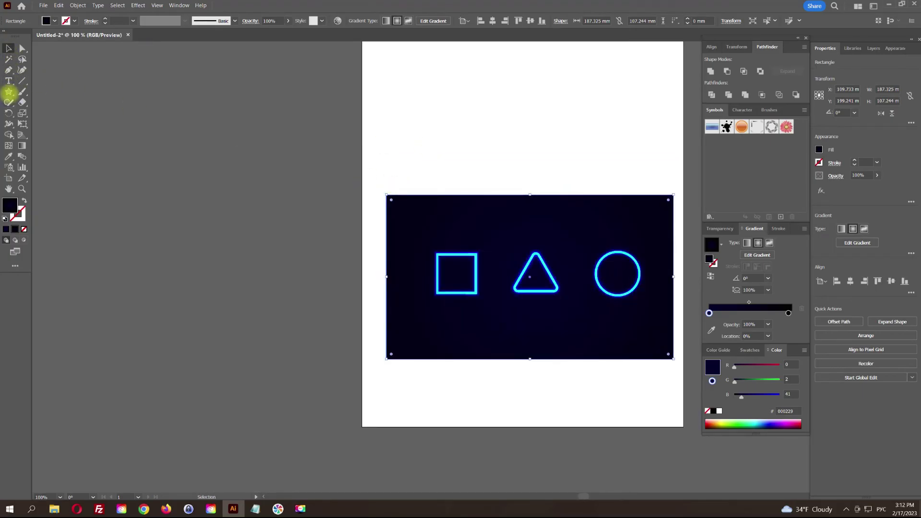
click(9, 91)
click(48, 89)
drag(82, 152, 170, 220)
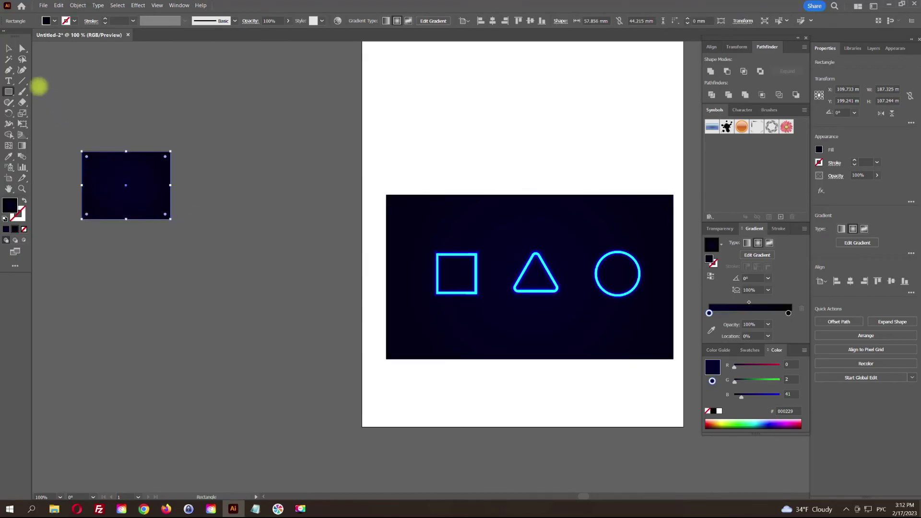
click(8, 48)
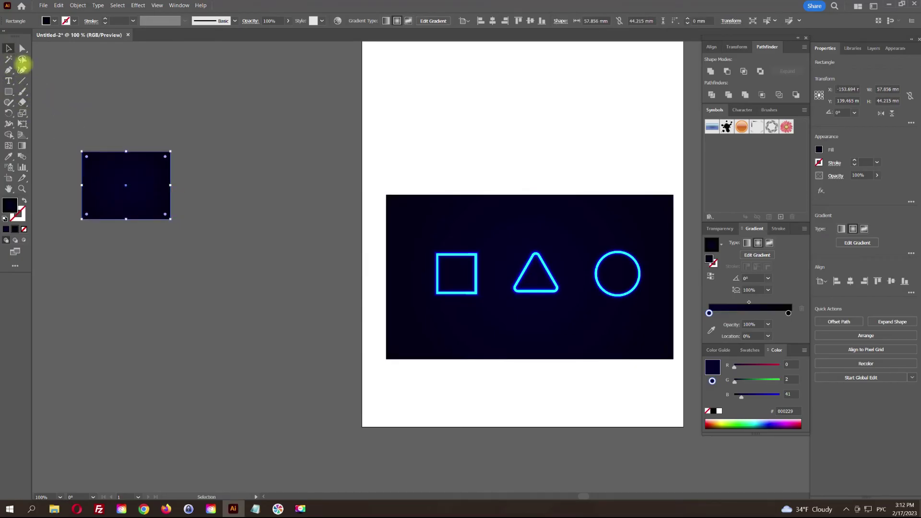
Fill the rectangle pure black 000000 and duplicate it twice into a stepped layout
click(750, 351)
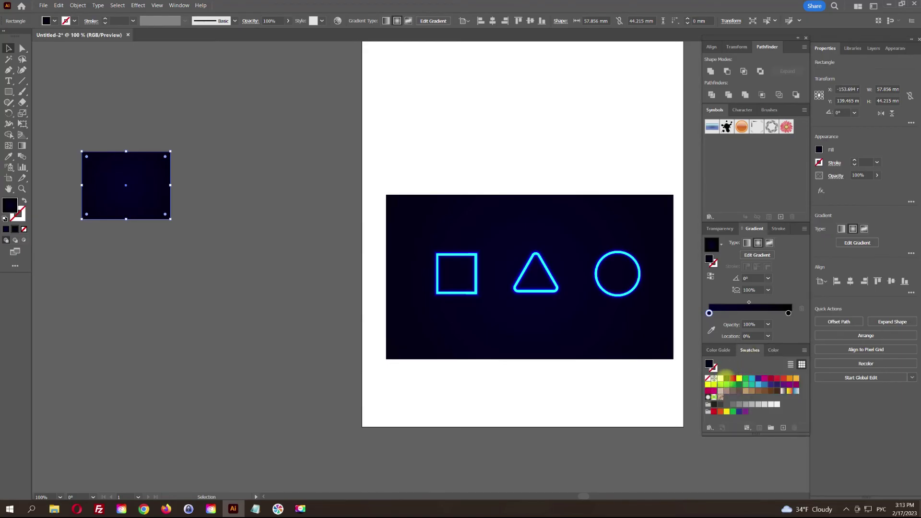
click(726, 378)
click(776, 340)
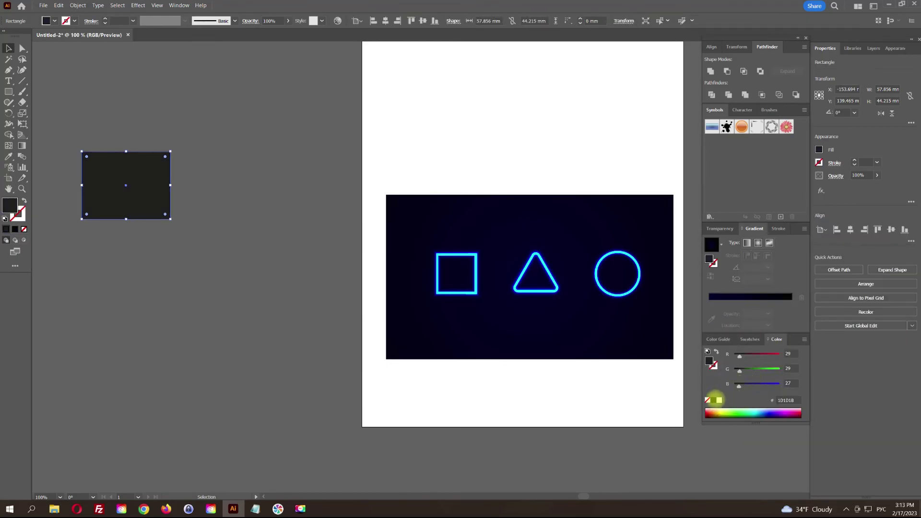
click(714, 400)
drag(138, 175, 117, 243)
drag(190, 144, 85, 263)
Unite the three rectangles and turn the shape into a 7 pt black outline with no fill
click(710, 72)
drag(149, 200, 327, 224)
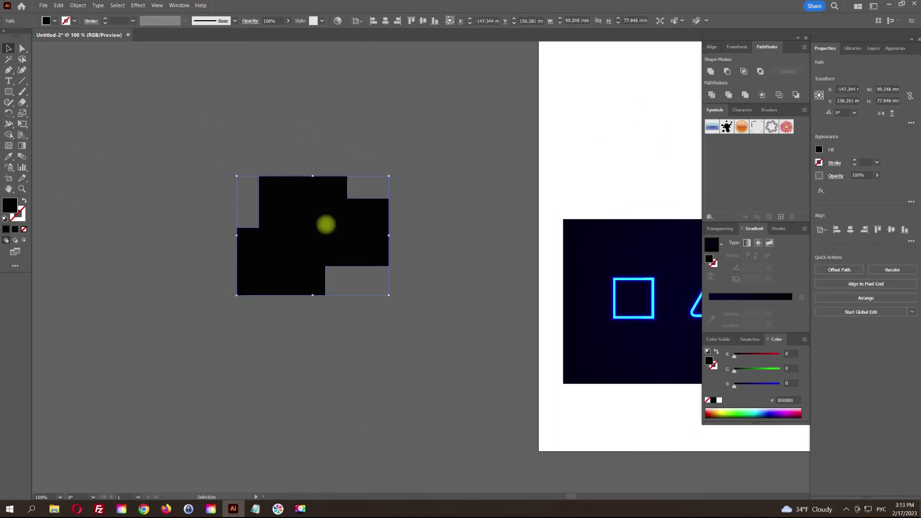
click(24, 201)
scroll(354, 232, up, 2)
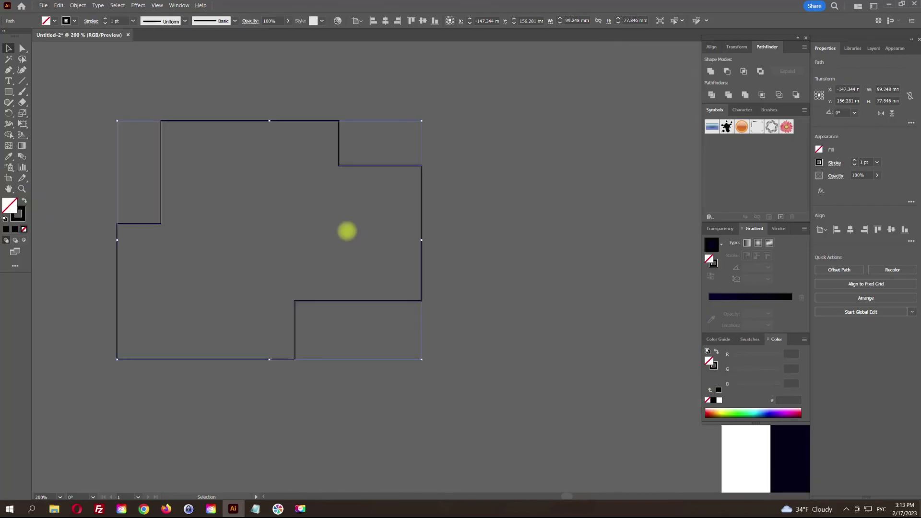
click(132, 21)
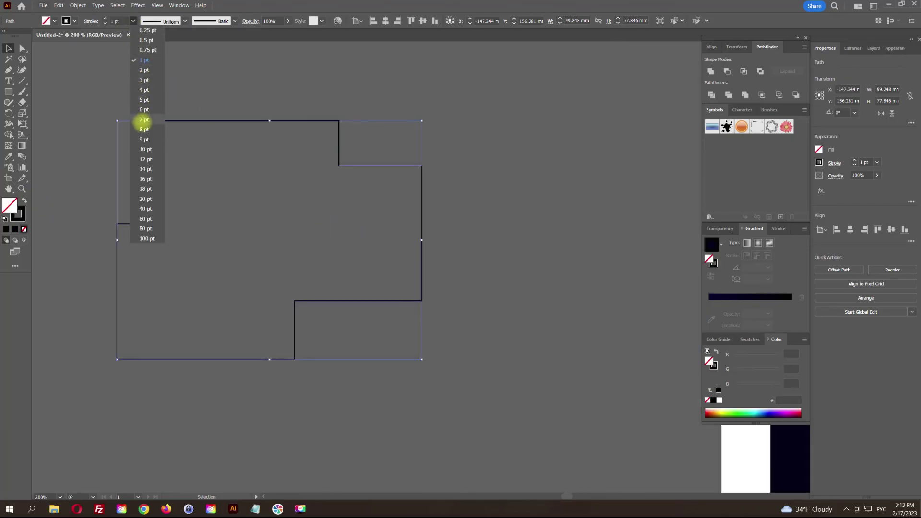
click(144, 120)
click(149, 111)
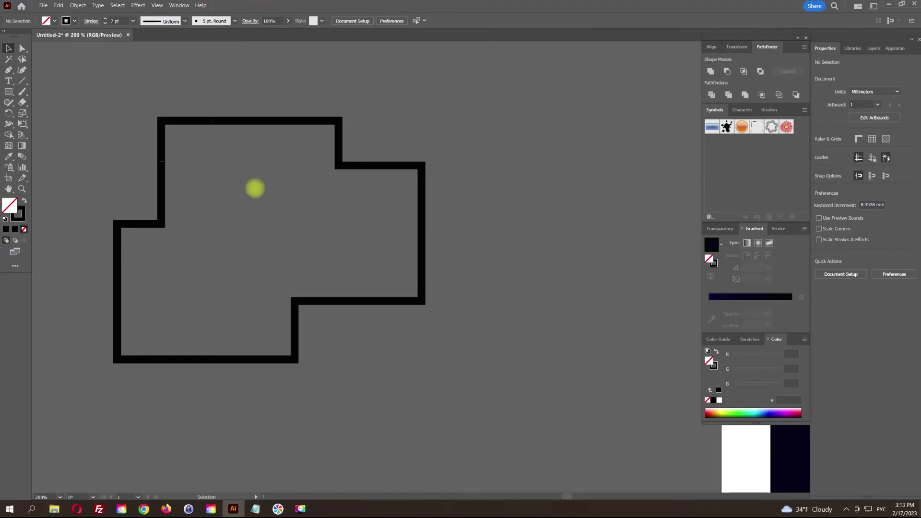
Expand the stepped outline's stroke into a filled shape
drag(255, 189, 120, 110)
click(77, 6)
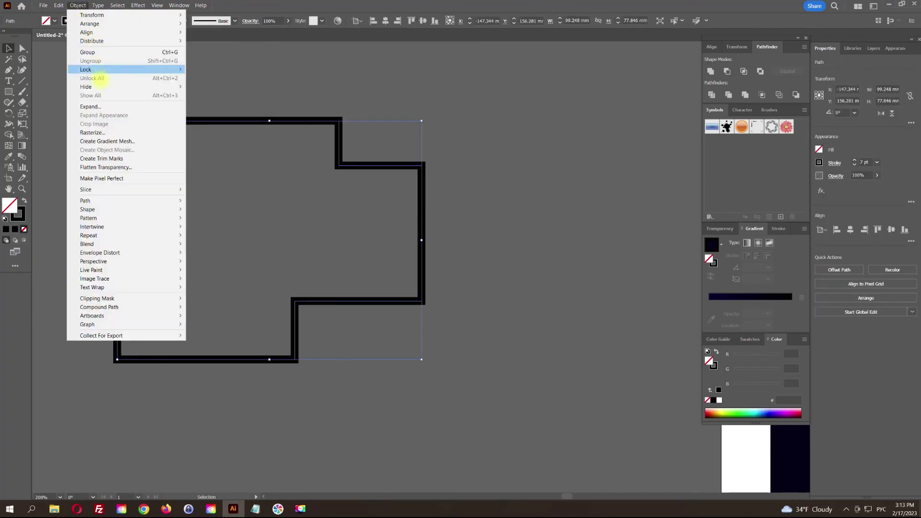
click(97, 106)
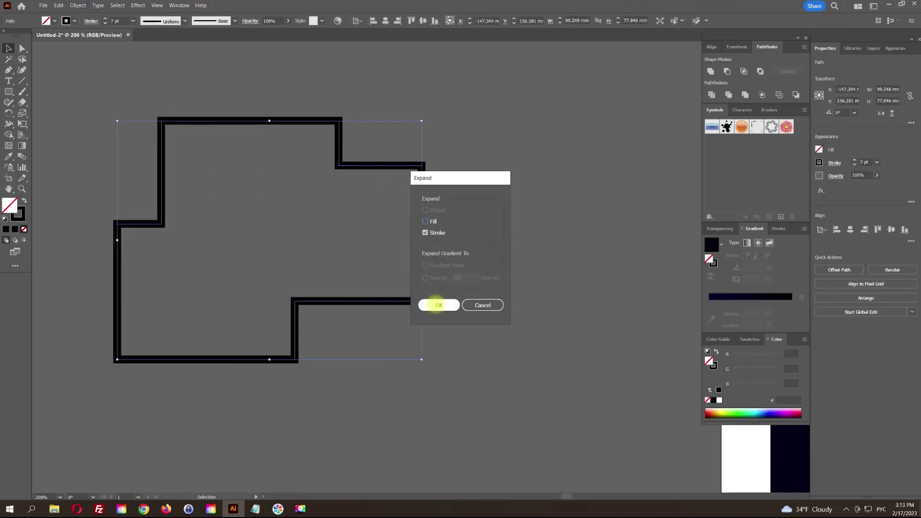
click(439, 305)
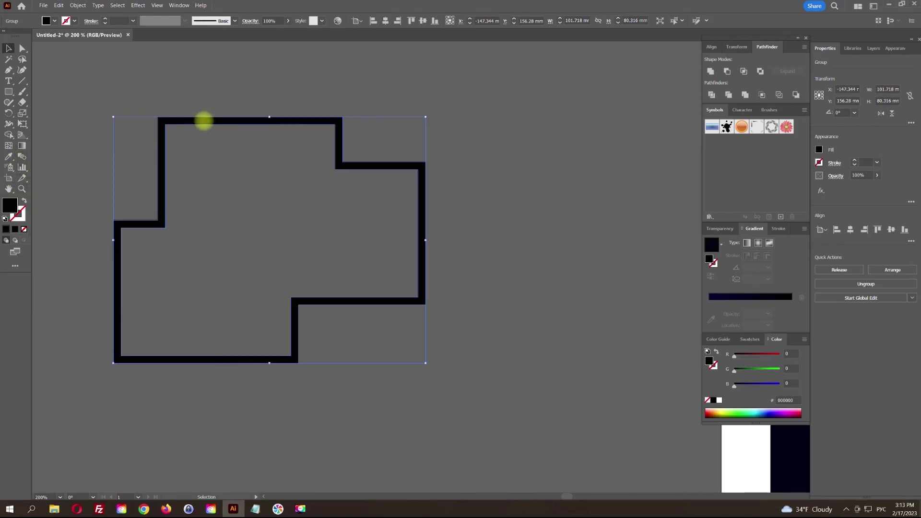
Apply a 6 mm Offset Path around the stepped outline
click(77, 6)
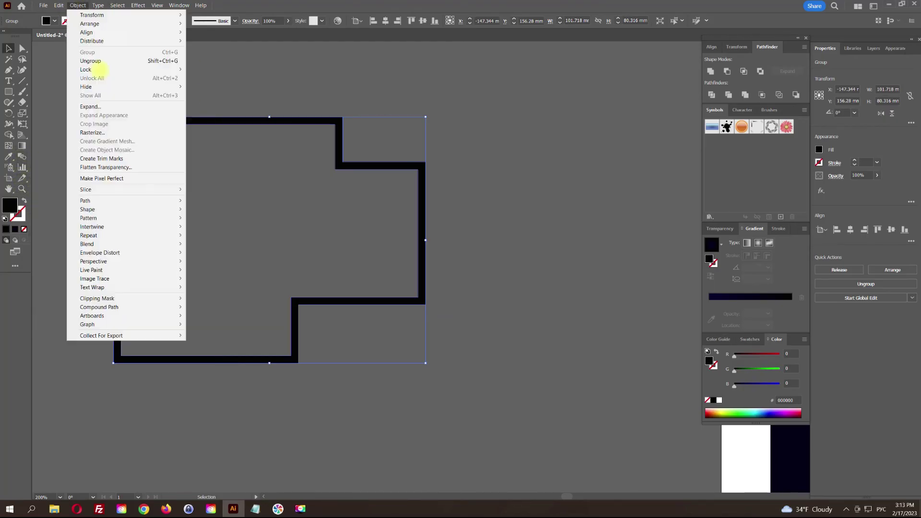
mouse_move(114, 201)
click(240, 228)
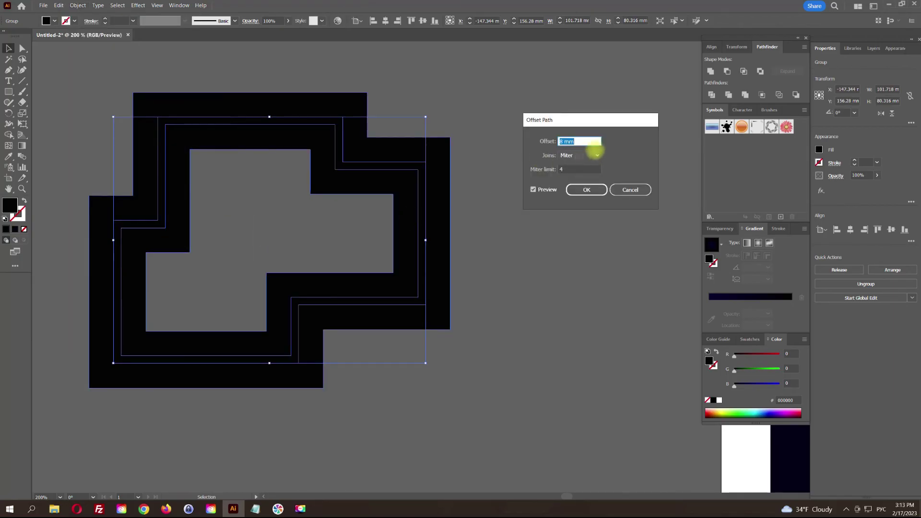
key(Down)
key(Down)
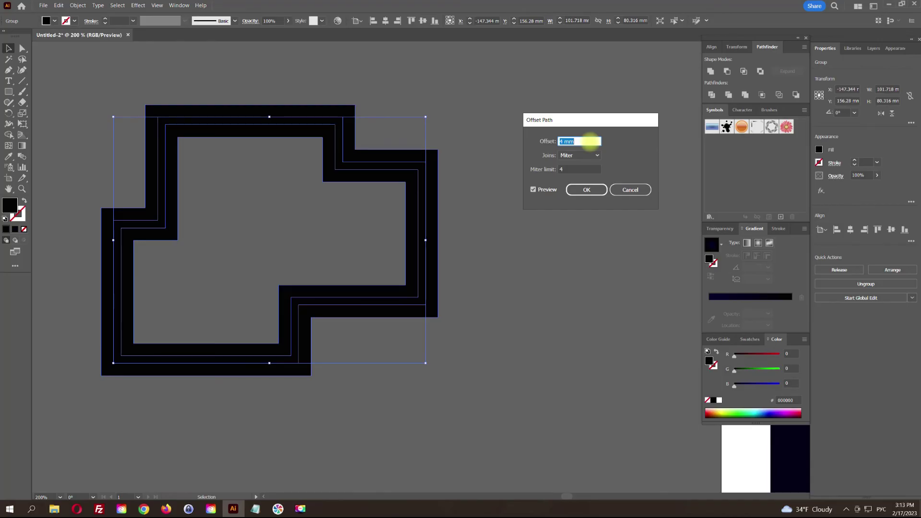
click(587, 190)
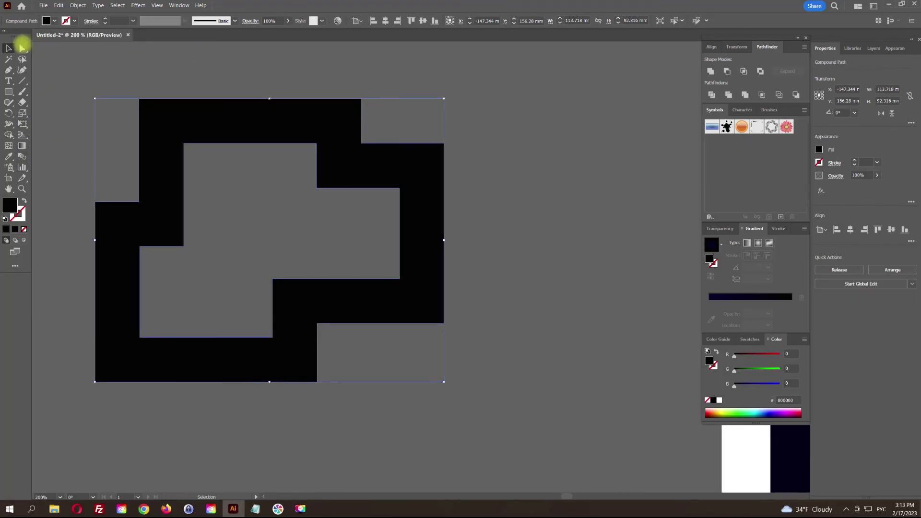
Select the stepped group and enter it to edit the inner outline
drag(260, 242, 257, 237)
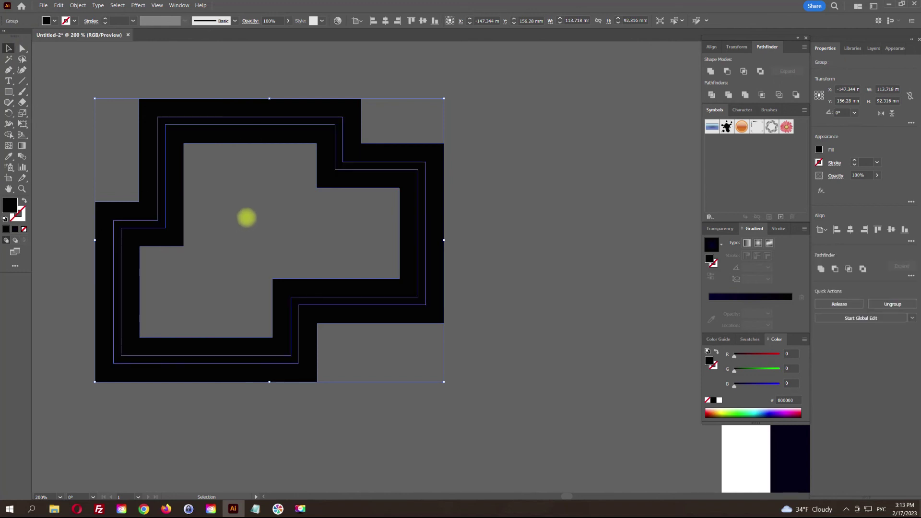
click(246, 217)
click(162, 179)
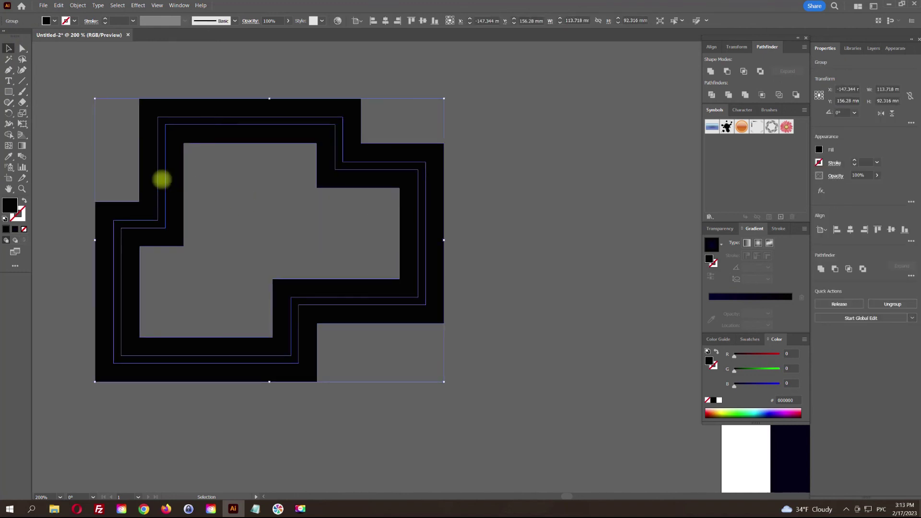
double_click(162, 180)
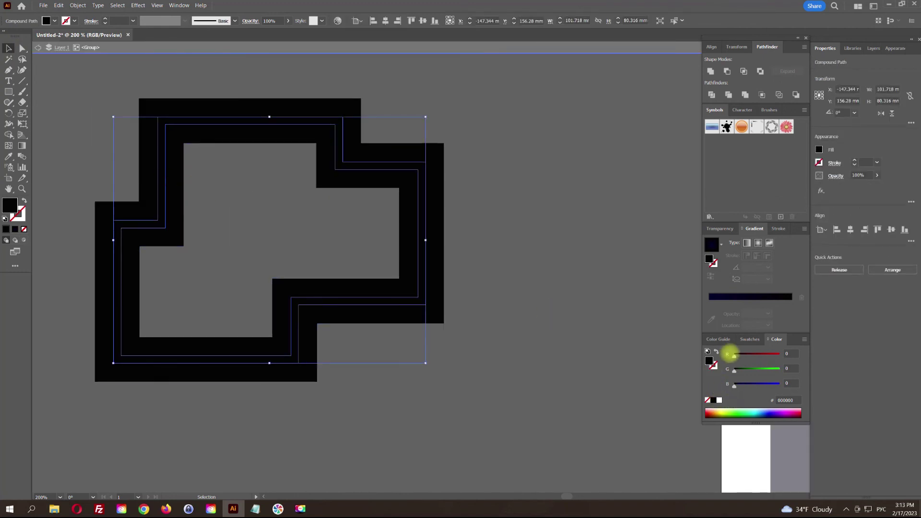
Fill the inner outline white and Smooth Color blend it with the black outer outline
click(720, 400)
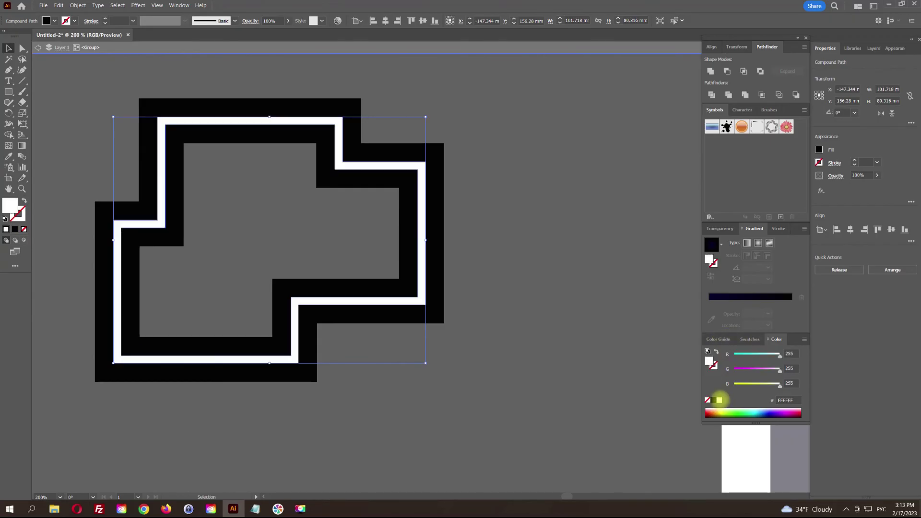
double_click(491, 220)
drag(309, 261, 120, 160)
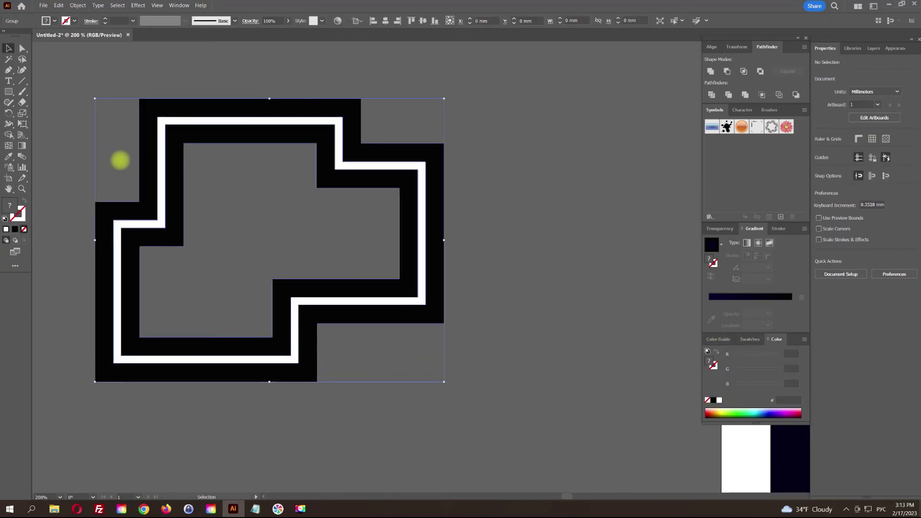
double_click(22, 157)
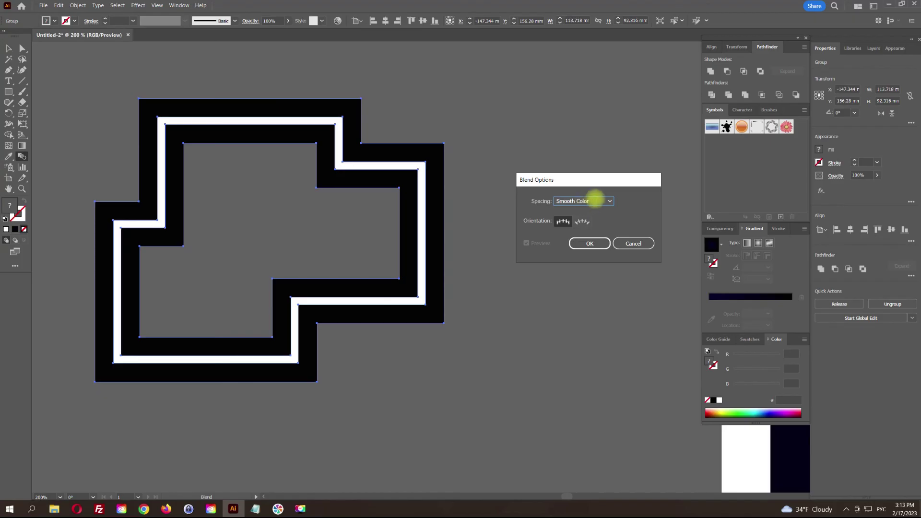
click(590, 243)
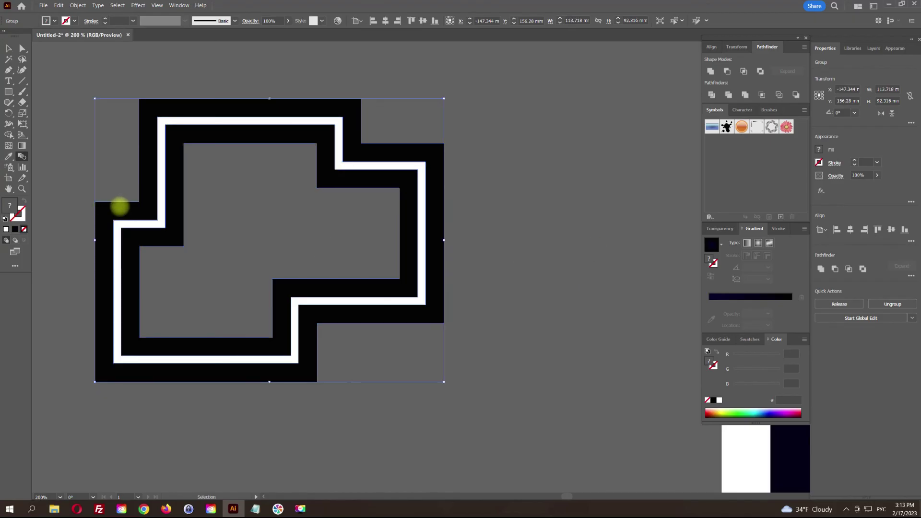
click(120, 207)
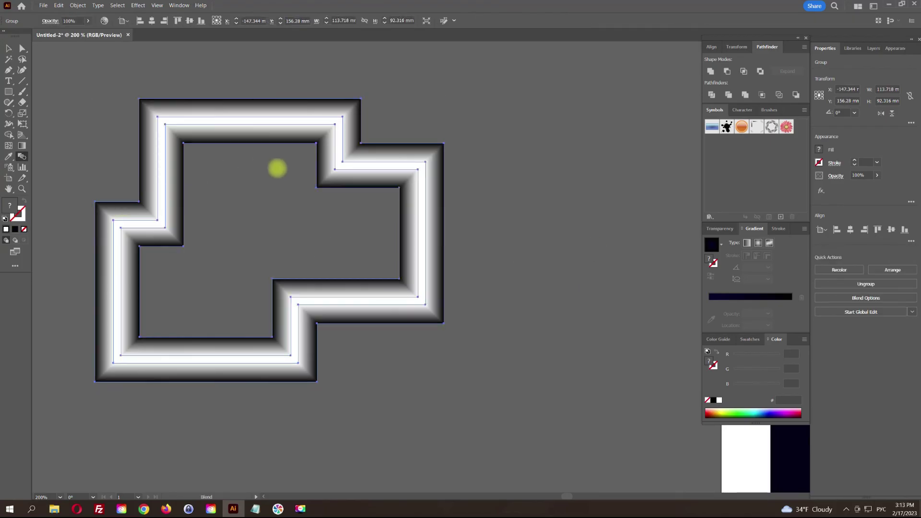
Set the stepped glow to Color Dodge, enlarge it to 142.522 × 115.699 mm, and move it up-left
click(720, 229)
click(729, 242)
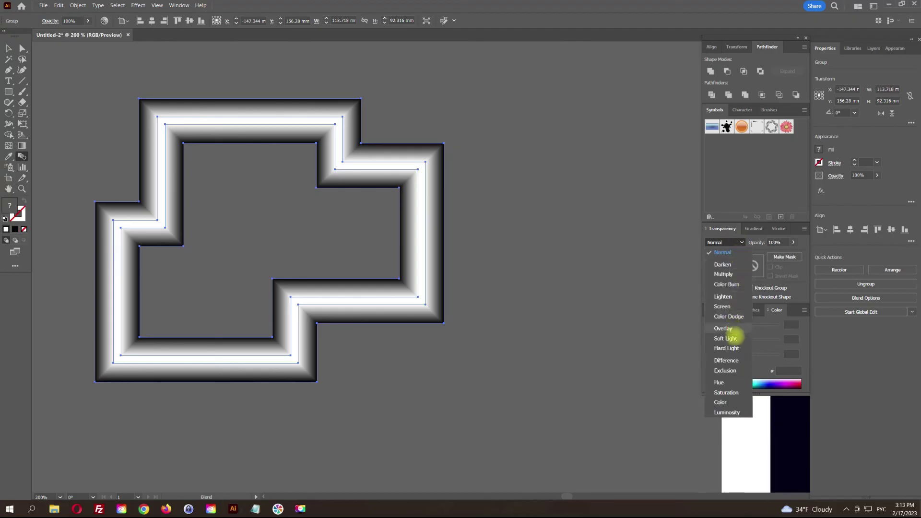
click(729, 316)
click(8, 48)
scroll(225, 174, down, 2)
drag(367, 182, 474, 245)
drag(455, 206, 144, 115)
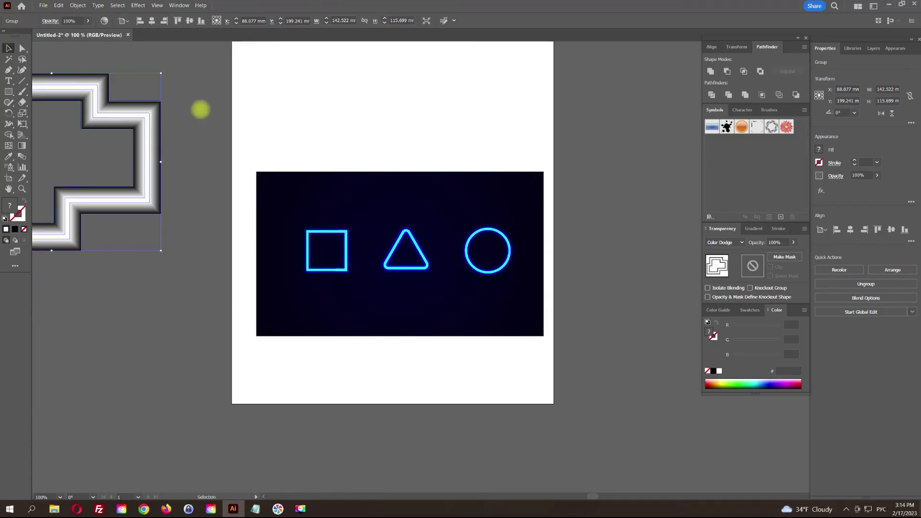